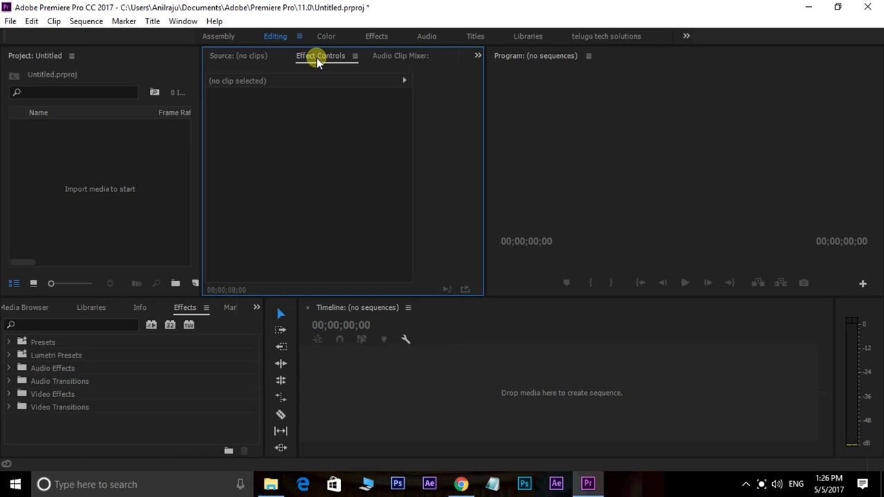
Step: In the browser, go to the YouTube video's channel and browse its uploaded videos
left_click(461, 484)
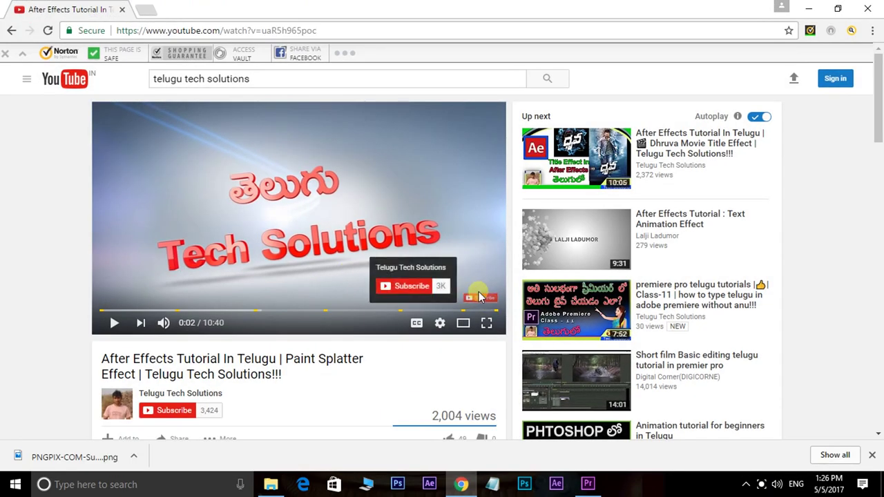
scroll(488, 304, "down", 1)
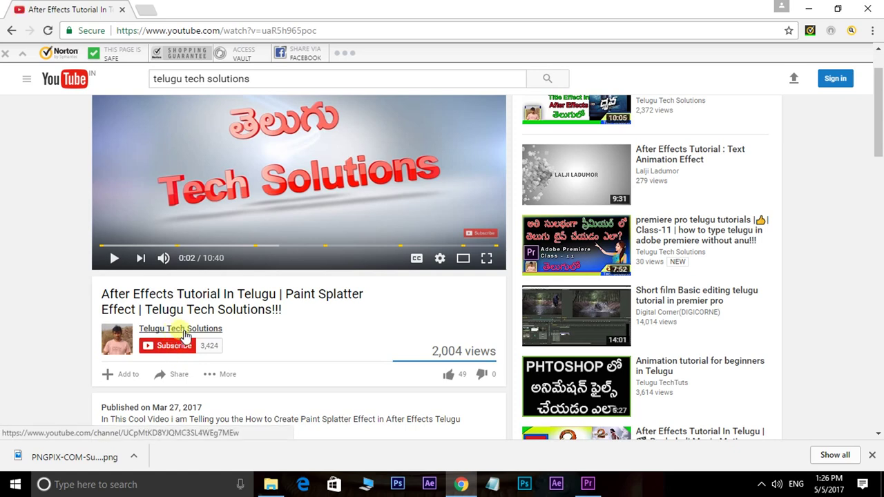
left_click(185, 335)
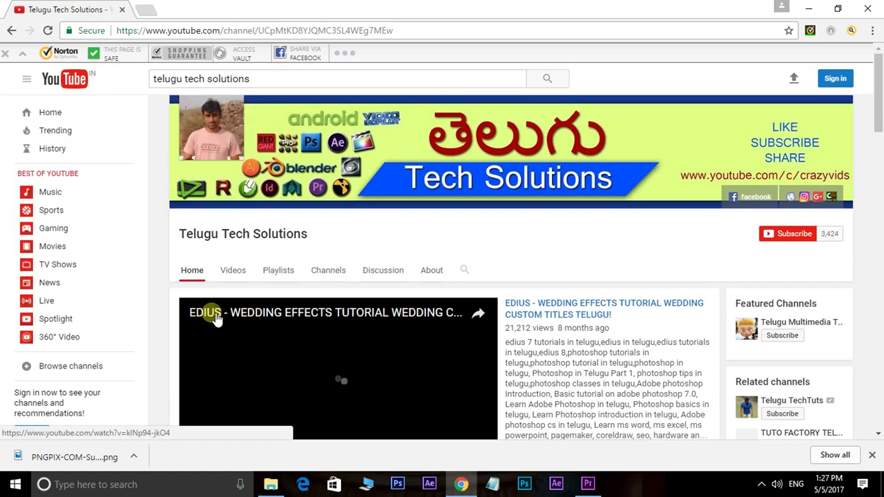
left_click(235, 272)
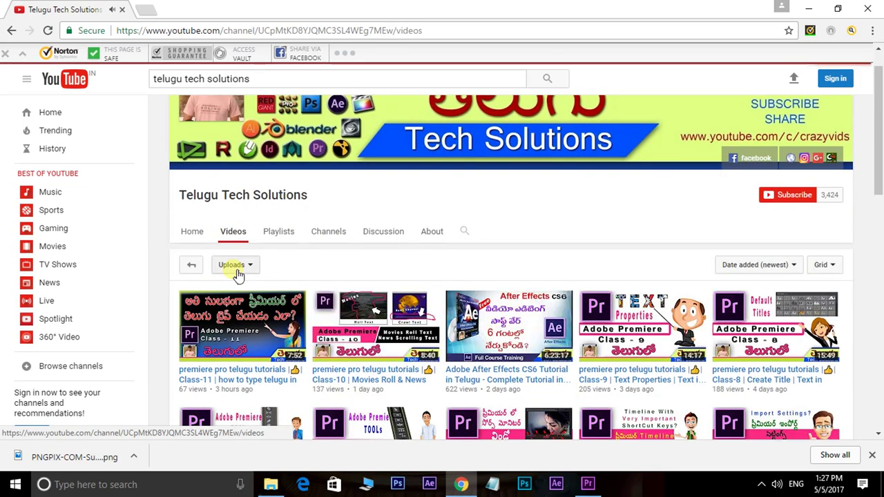
scroll(544, 239, "down", 3)
scroll(554, 245, "down", 3)
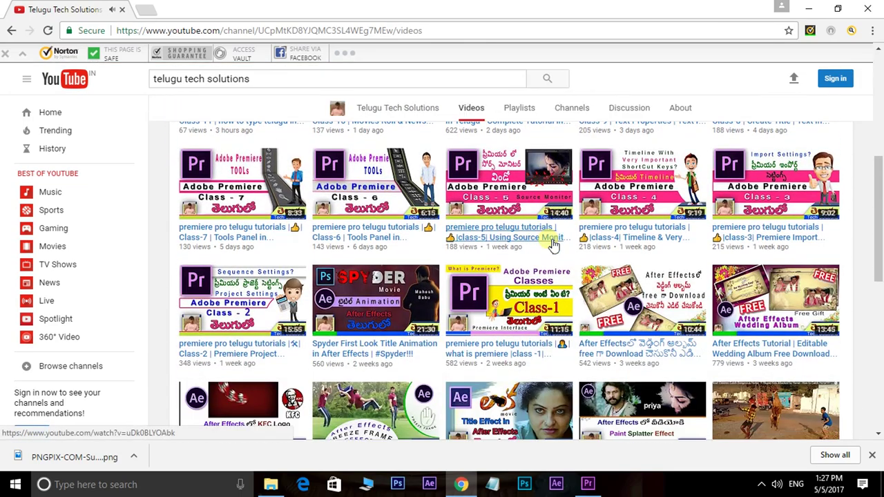
scroll(555, 245, "down", 2)
scroll(555, 246, "up", 2)
scroll(555, 245, "up", 3)
scroll(341, 170, "up", 2)
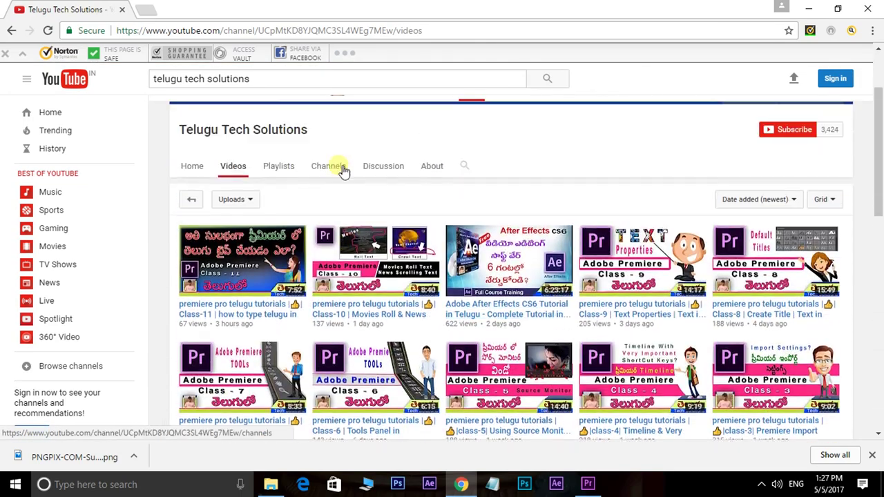
Step: Look through the channel's playlists
left_click(289, 234)
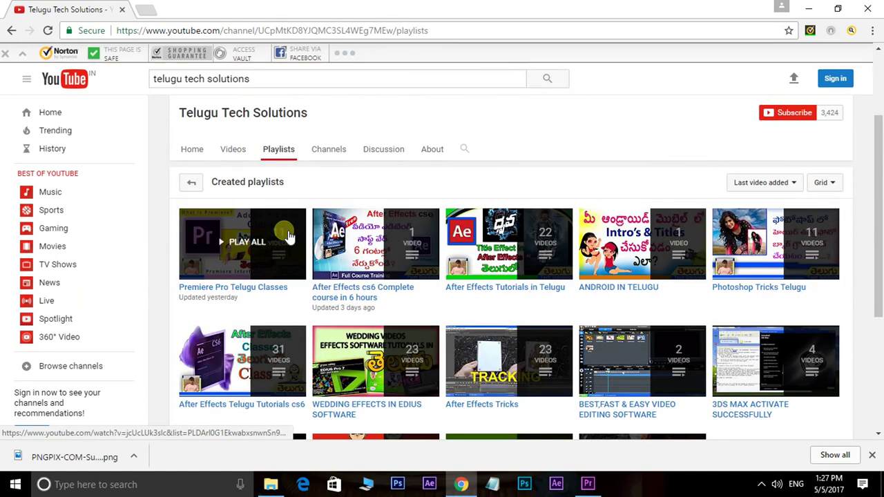
scroll(476, 196, "down", 2)
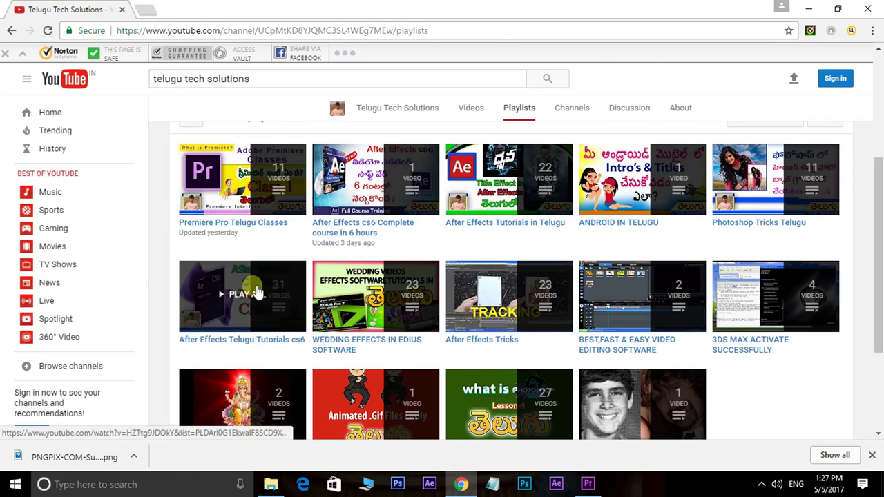
scroll(259, 302, "down", 2)
scroll(484, 344, "up", 1)
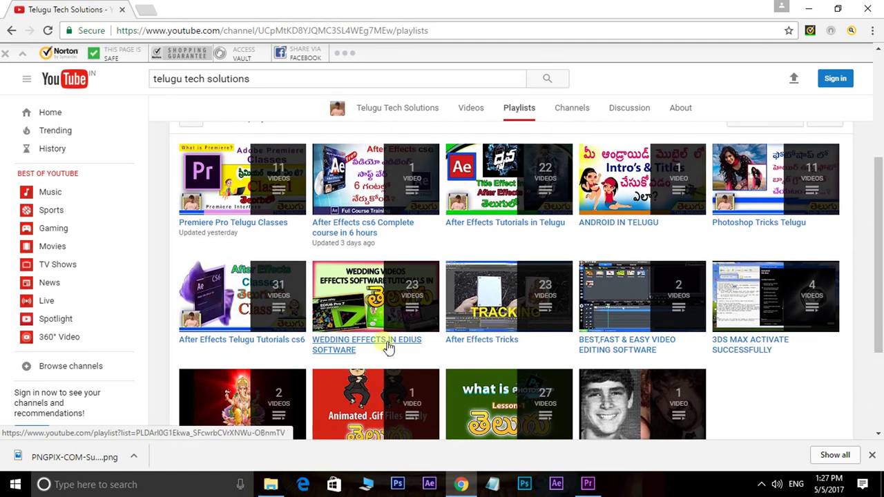
scroll(338, 307, "up", 2)
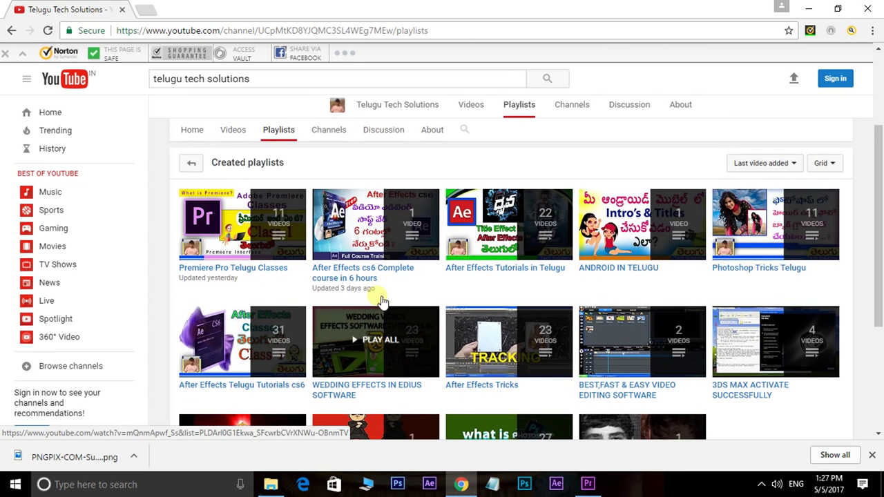
scroll(373, 317, "up", 1)
scroll(783, 194, "up", 1)
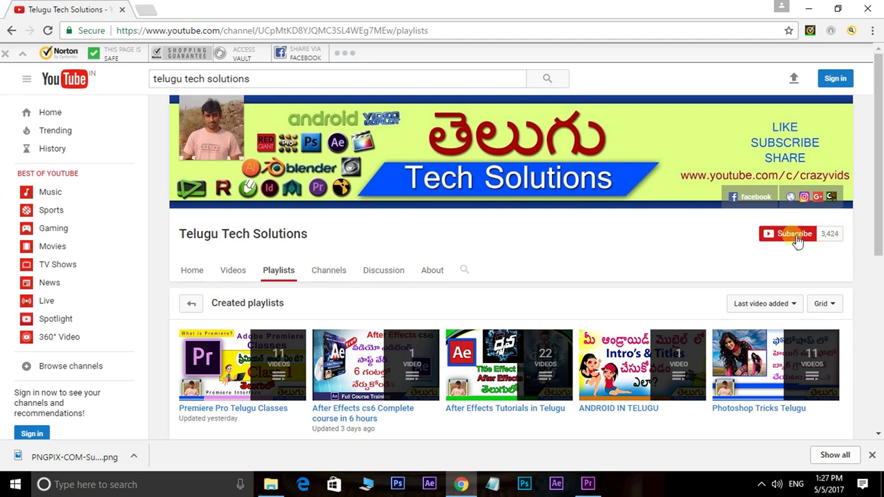
Step: Back in Premiere, import the sunflower PNG from the Desktop into the project
left_click(587, 484)
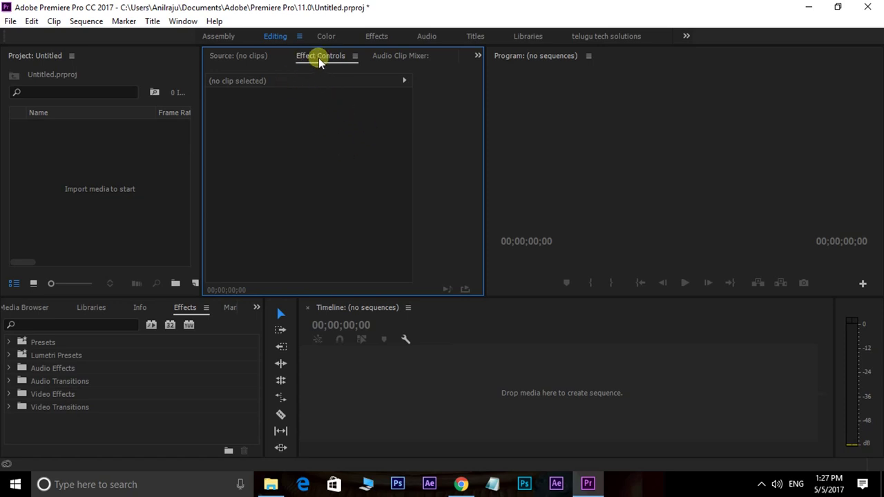
left_click(183, 21)
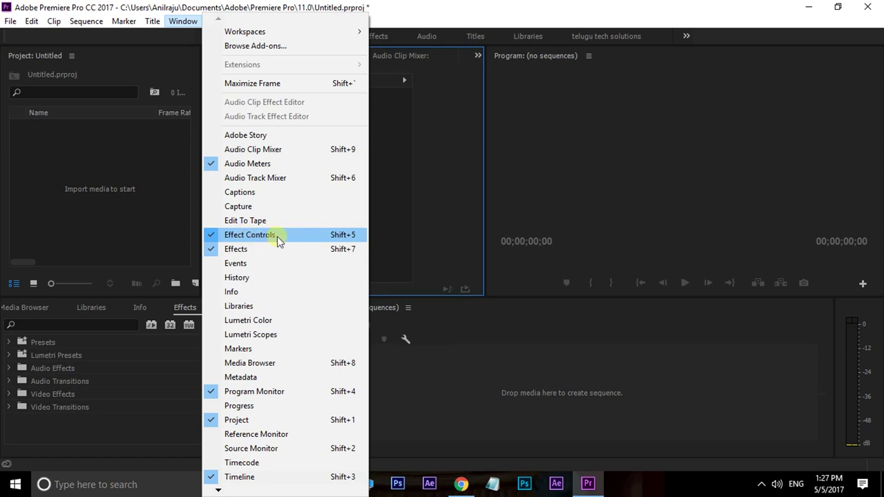
left_click(316, 134)
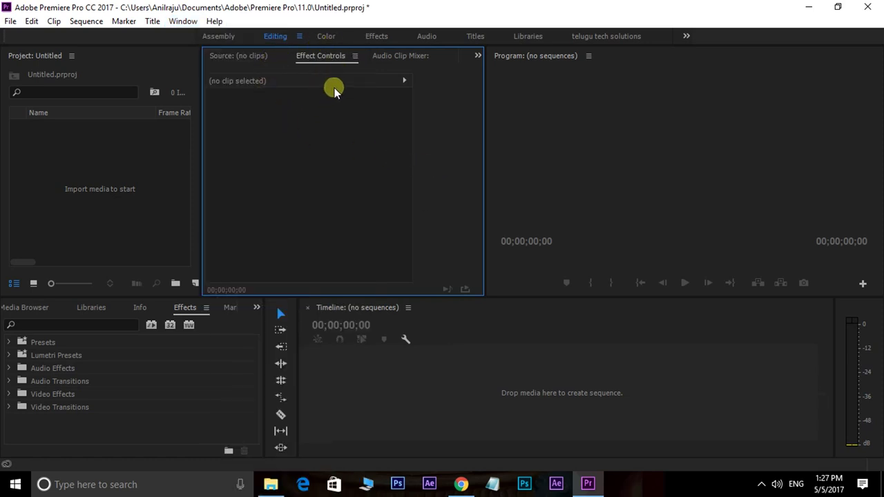
double_click(122, 149)
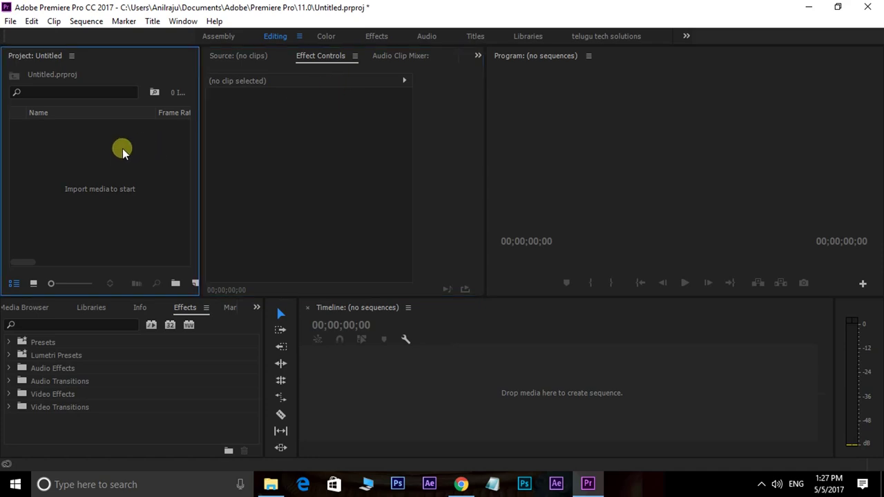
scroll(249, 196, "down", 2)
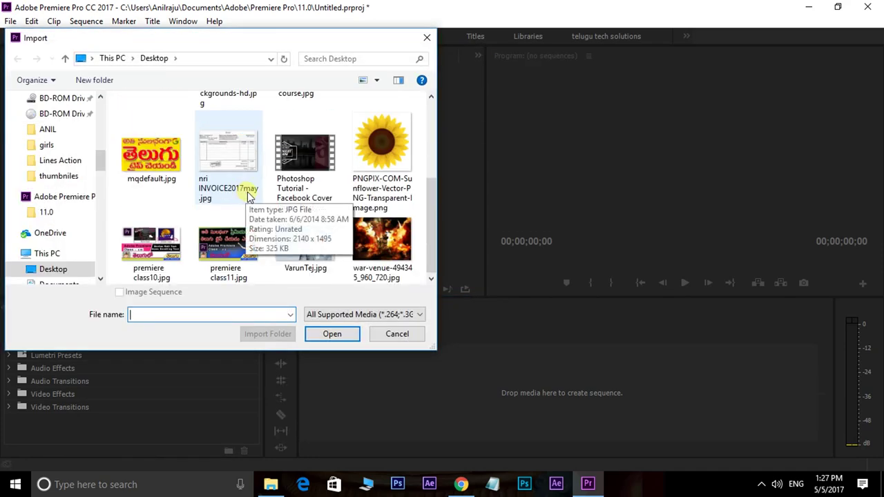
left_click(378, 149)
left_click(332, 333)
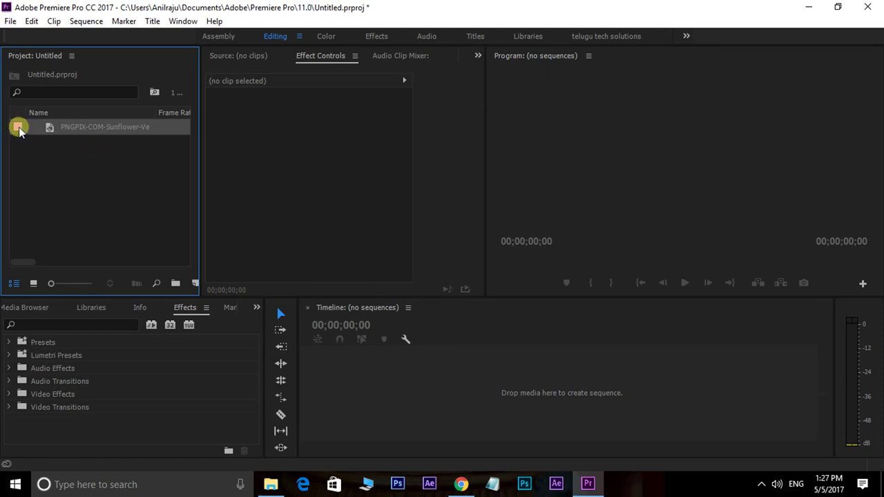
Step: Drop the sunflower PNG onto the timeline to create a sequence, then select its clip on V1
left_click_drag(19, 127, 337, 370)
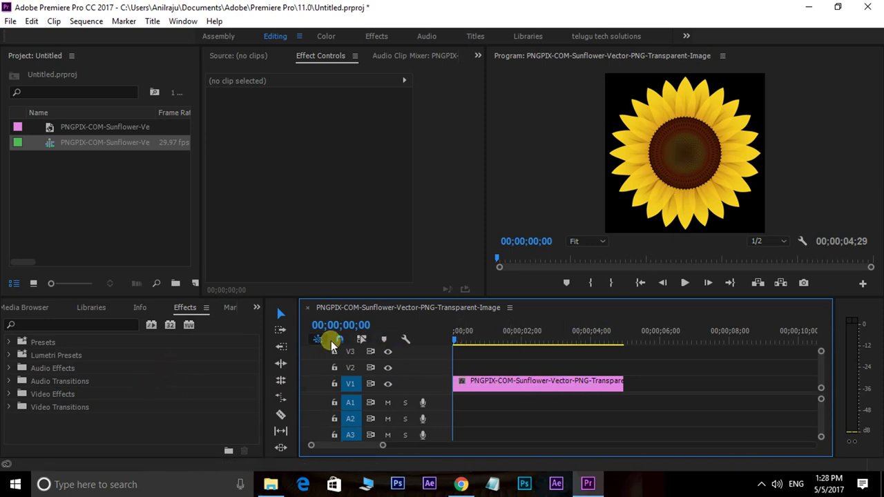
left_click(659, 291)
left_click(580, 385)
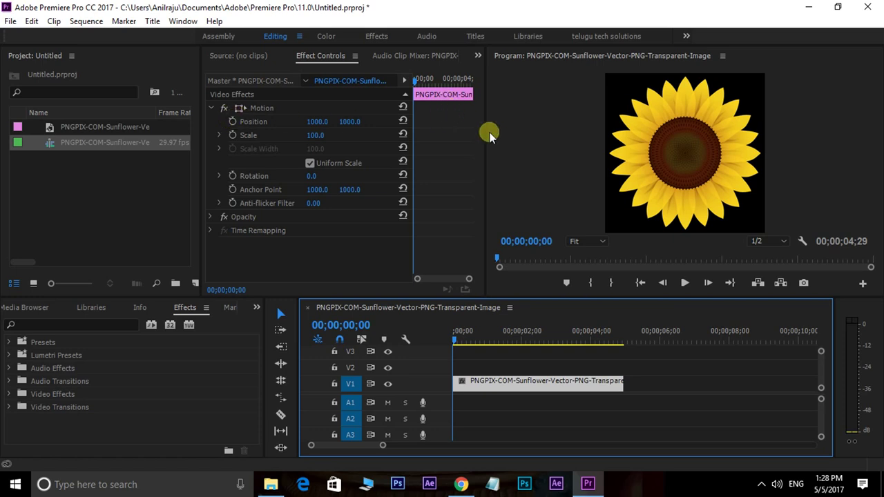
left_click(314, 122)
left_click_drag(315, 122, 548, 121)
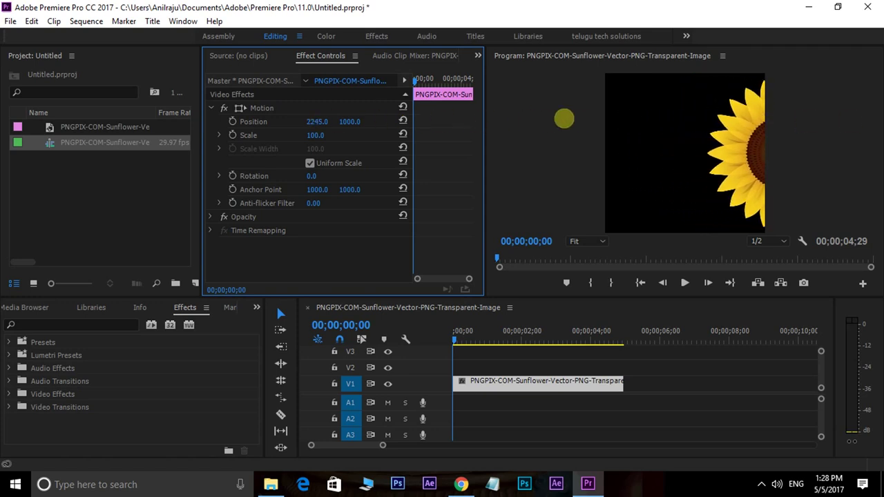
mouse_move(548, 121)
left_mouse_down()
mouse_move(149, 118)
mouse_move(336, 122)
left_mouse_up()
left_click(403, 122)
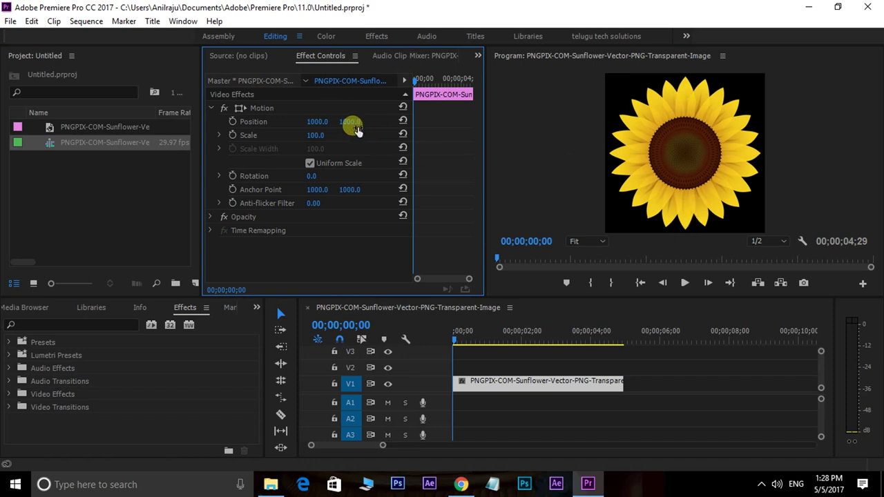
mouse_move(349, 121)
left_mouse_down()
mouse_move(535, 130)
mouse_move(351, 127)
left_mouse_up()
left_click(350, 122)
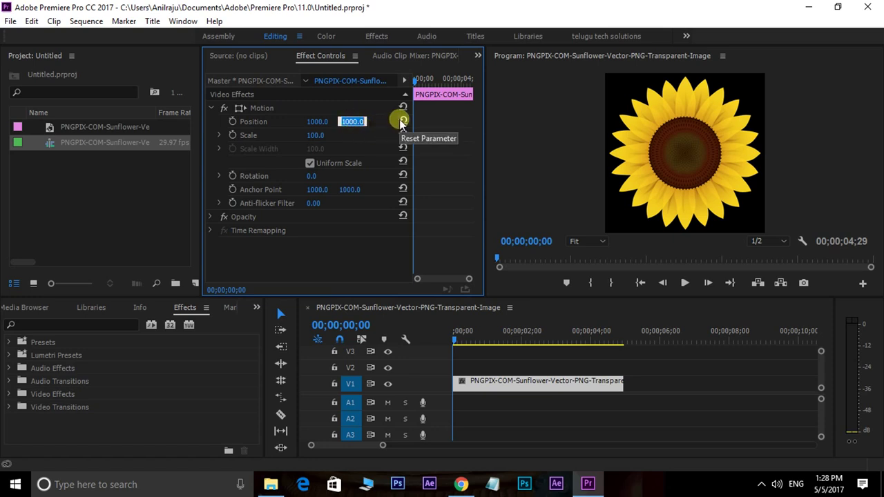
type("500")
key("Return")
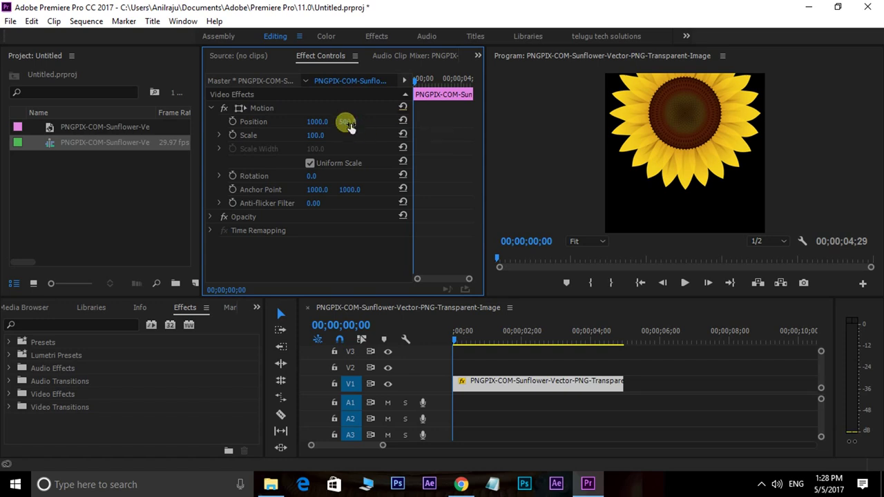
mouse_move(349, 122)
left_mouse_down()
mouse_move(680, 122)
mouse_move(408, 113)
left_mouse_up()
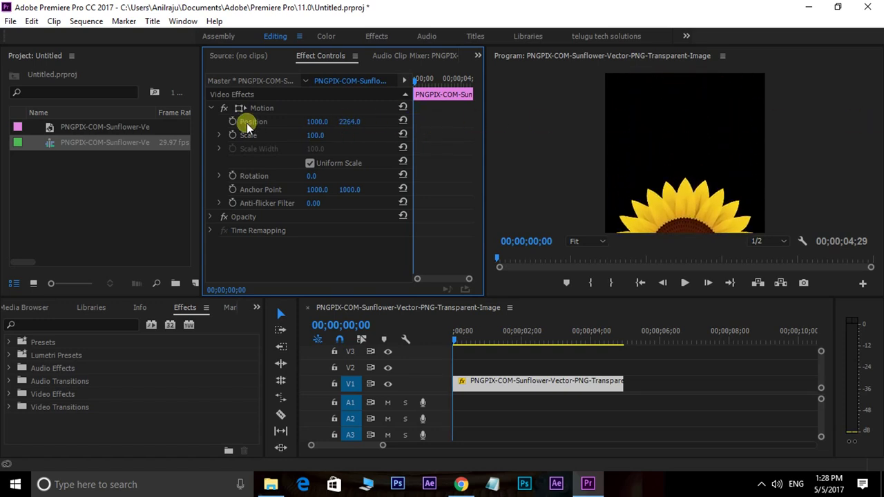
left_click(356, 122)
key("ctrl+z")
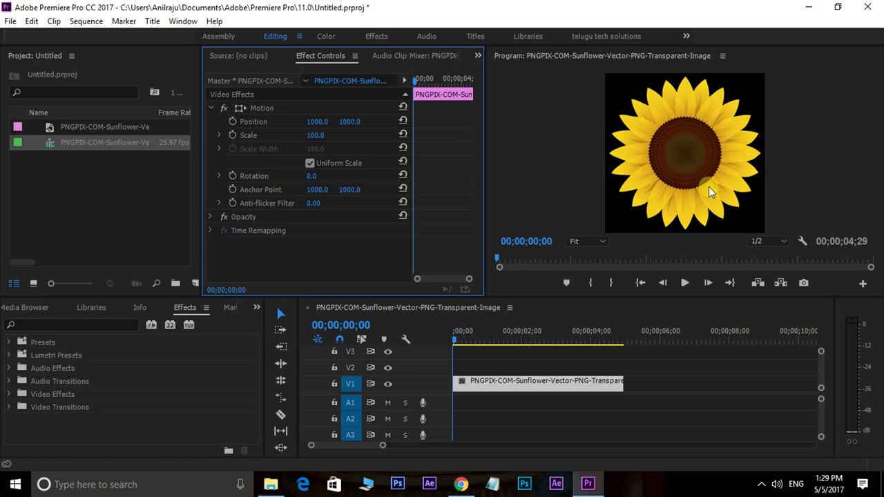
Step: Keyframe the sunflower sliding right over two seconds, preview it, then delete the Position keyframe
left_click(233, 122)
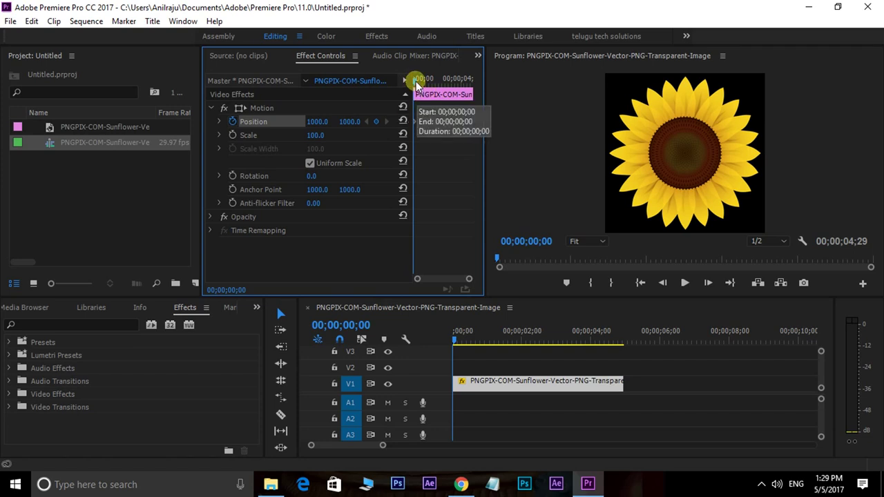
left_click_drag(415, 80, 439, 83)
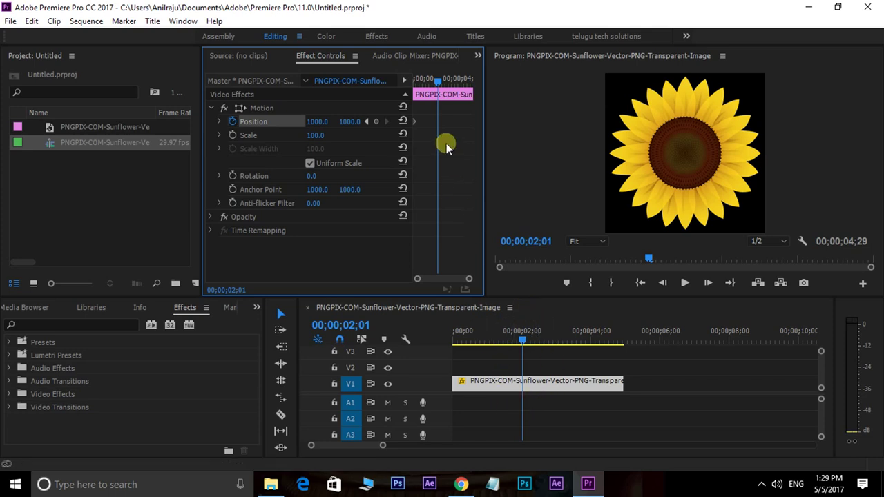
mouse_move(324, 124)
left_mouse_down()
mouse_move(811, 130)
mouse_move(466, 82)
left_mouse_up()
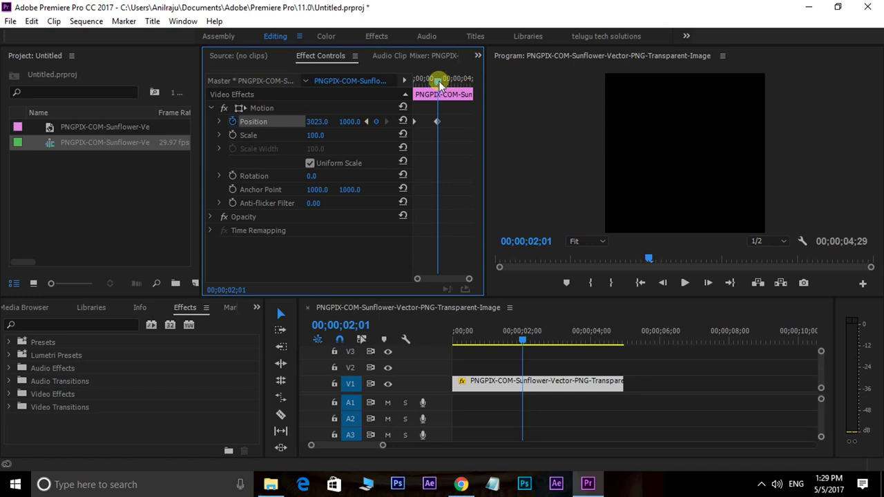
left_click_drag(439, 83, 381, 90)
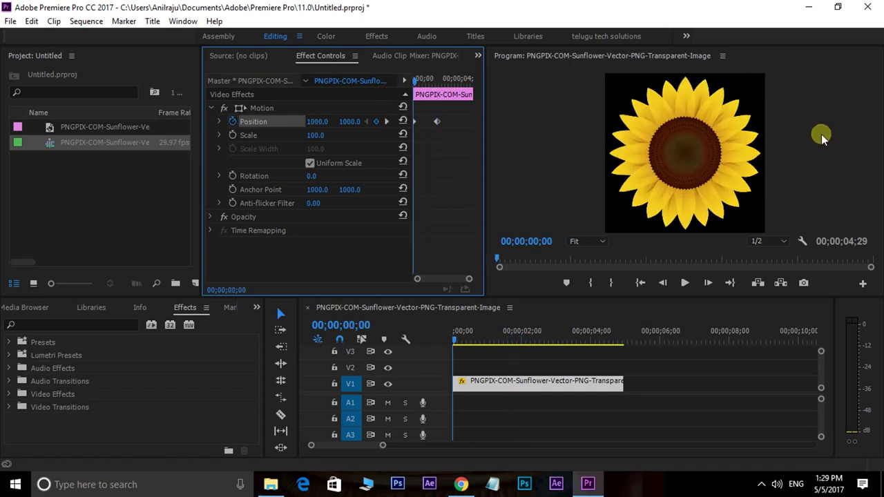
key("space")
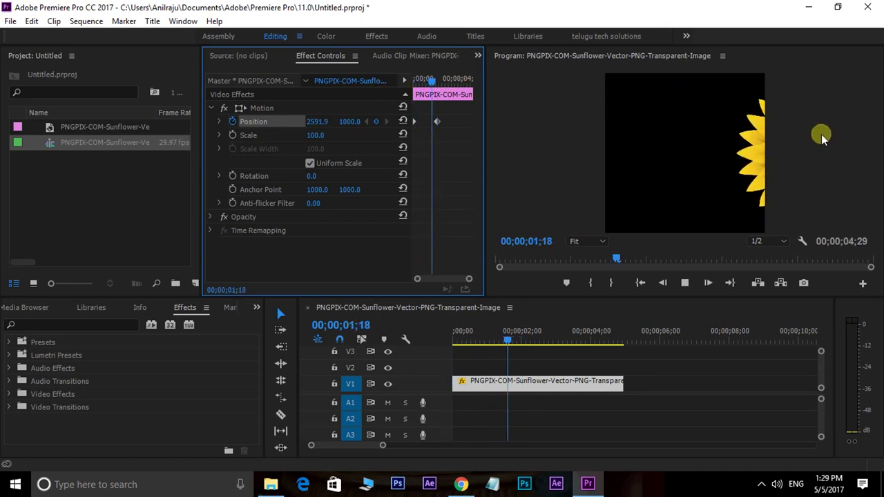
key("space")
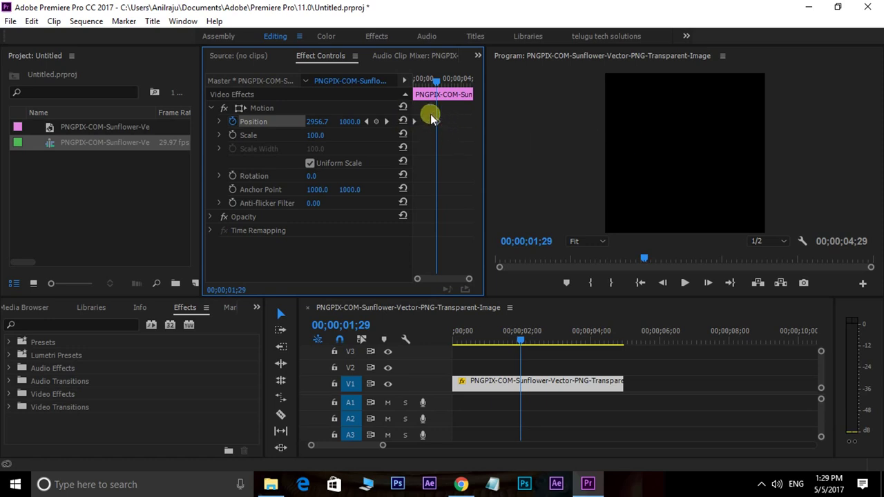
key("Delete")
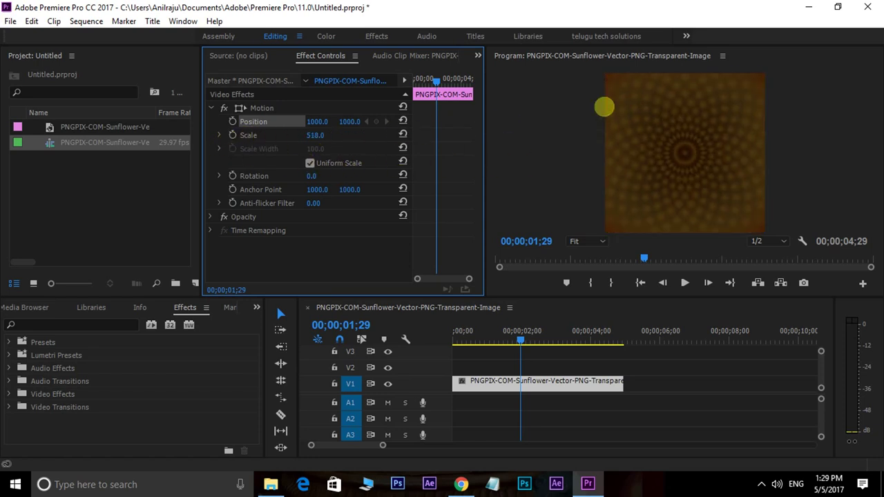
Step: Reset Scale to 100, keyframe it shrinking to 45 at about 02;12, and preview
left_click_drag(315, 135, 331, 135)
left_click_drag(499, 339, 400, 341)
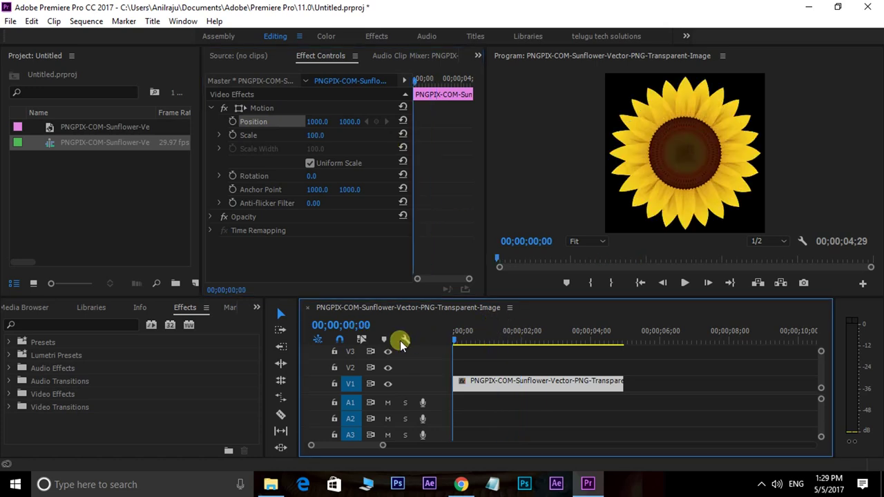
left_click(232, 135)
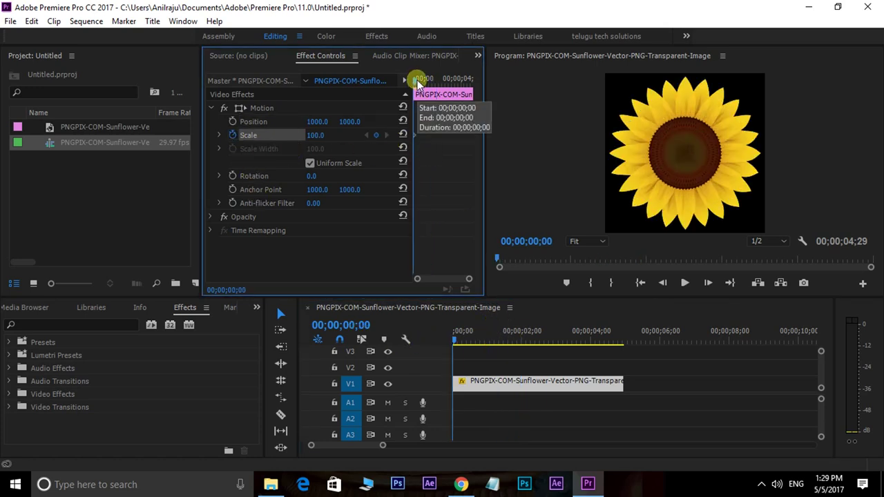
left_click_drag(443, 78, 442, 81)
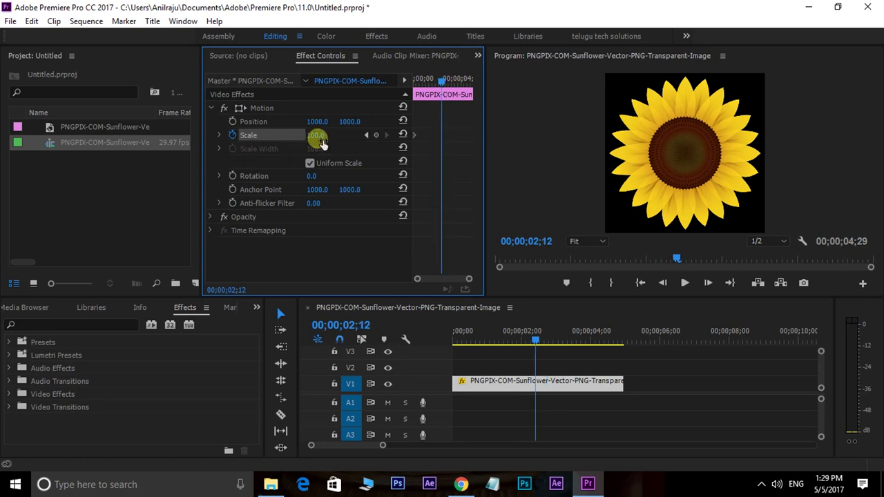
mouse_move(315, 135)
left_mouse_down()
mouse_move(375, 135)
mouse_move(281, 152)
left_mouse_up()
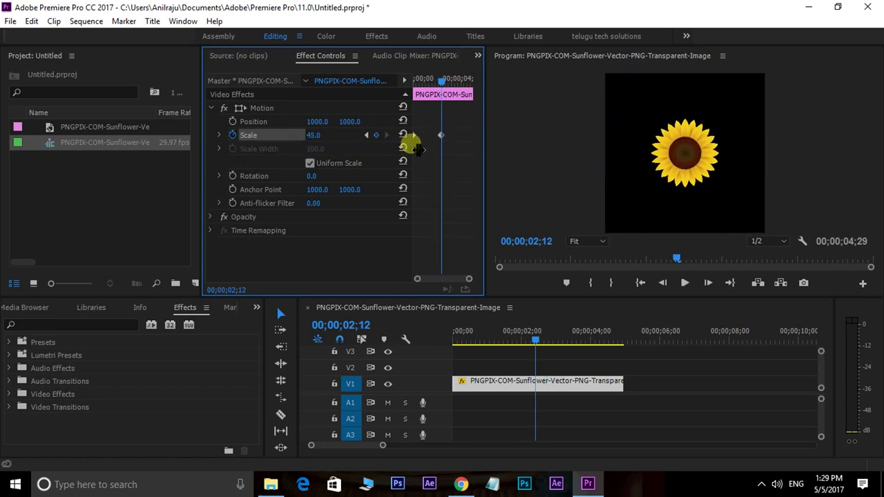
left_click_drag(443, 81, 335, 89)
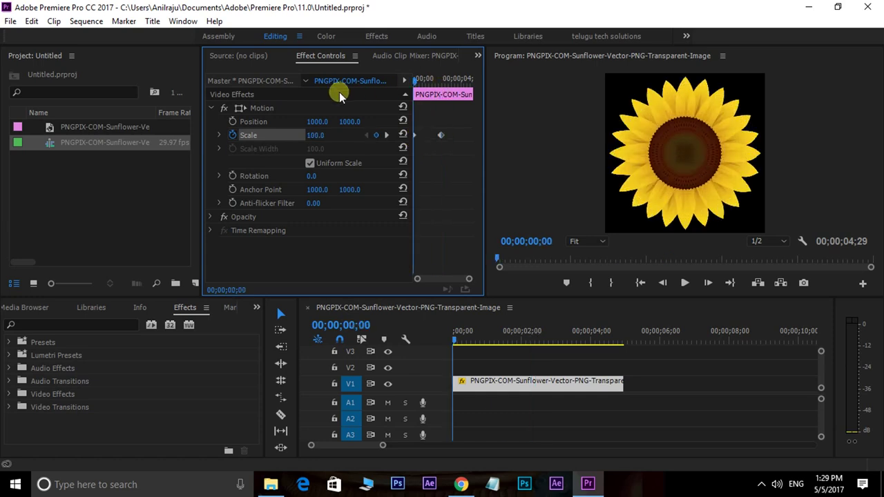
key("space")
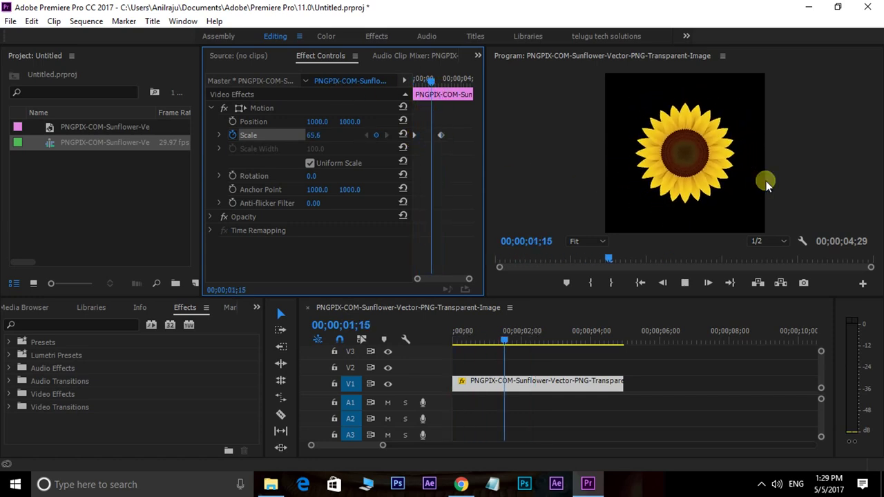
key("space")
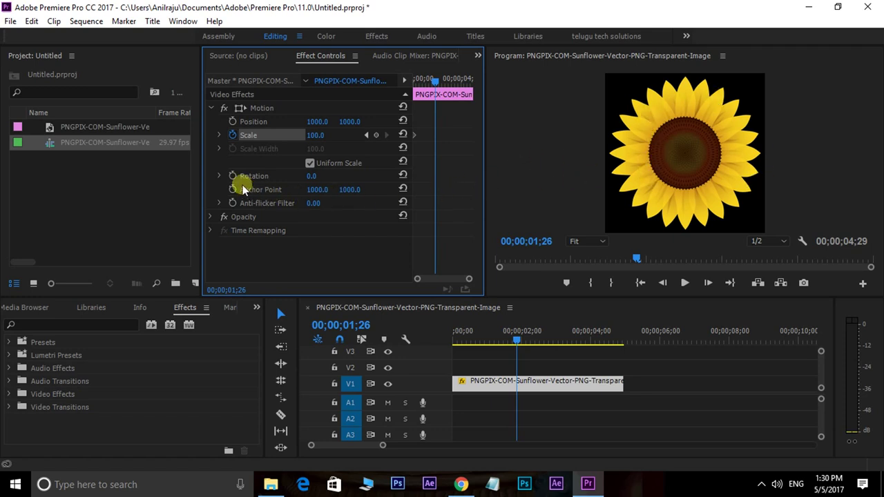
Step: Try rotating the sunflower at 01;20, then return the playhead to the start
left_click_drag(435, 78, 433, 78)
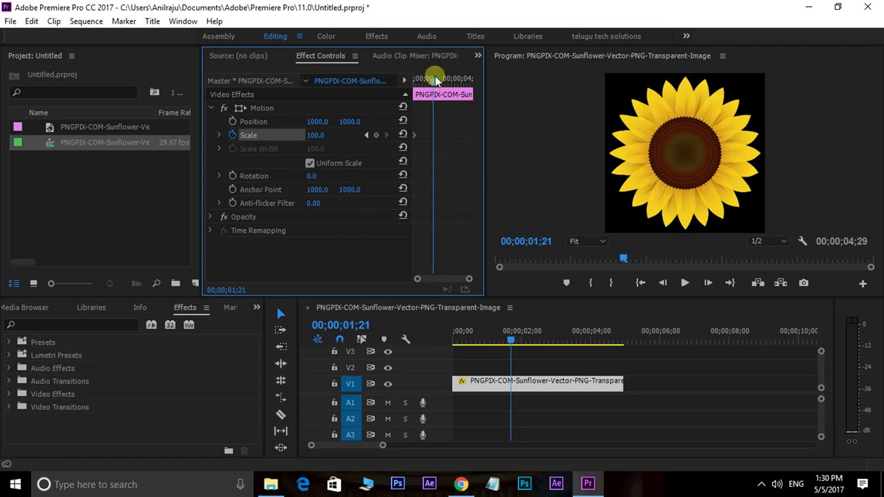
mouse_move(311, 173)
left_mouse_down()
mouse_move(434, 168)
mouse_move(314, 167)
left_mouse_up()
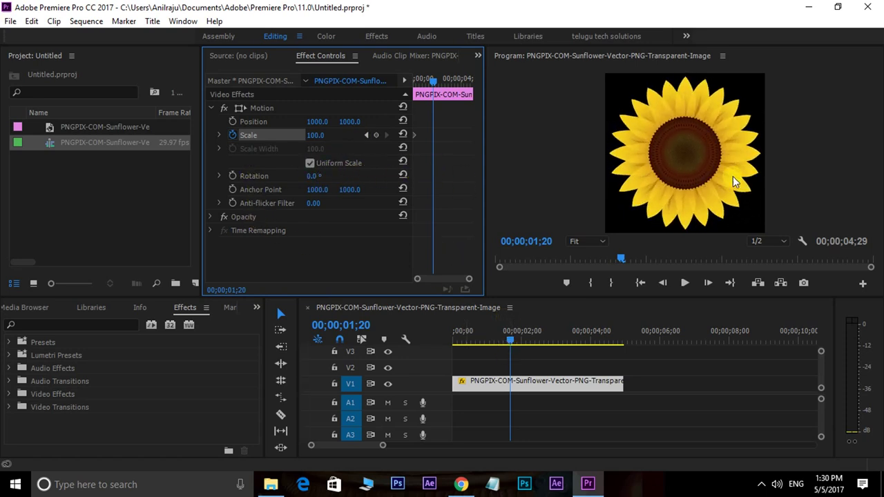
left_click_drag(504, 339, 395, 355)
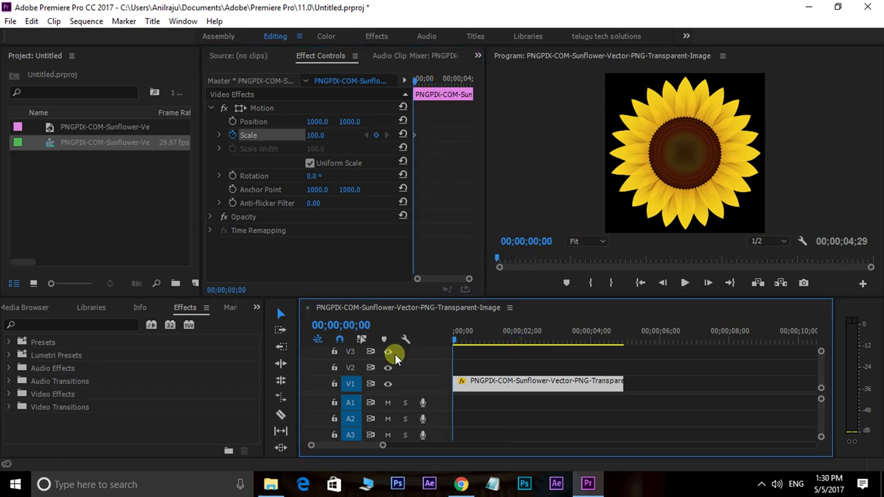
Step: Keyframe Rotation from 0° at the start to 325° at about one second and preview the spin
left_click(233, 177)
left_click_drag(455, 339, 490, 338)
left_click_drag(312, 176, 525, 182)
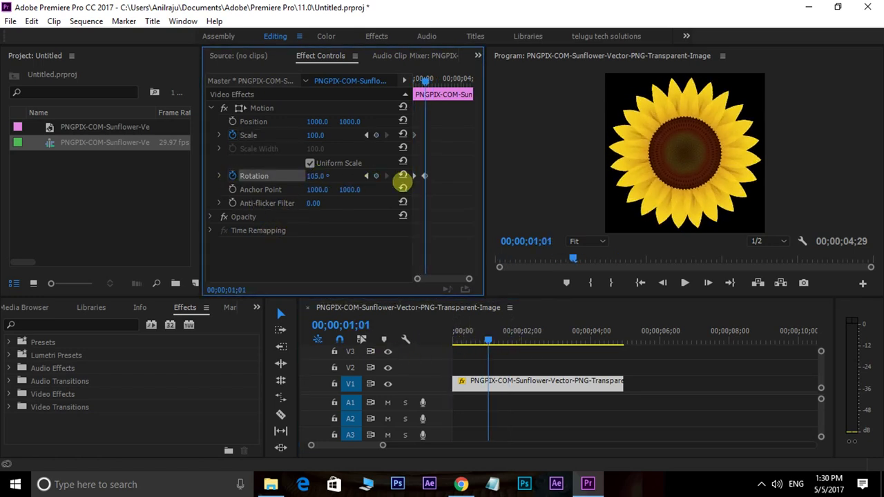
left_click_drag(489, 348, 184, 346)
key("space")
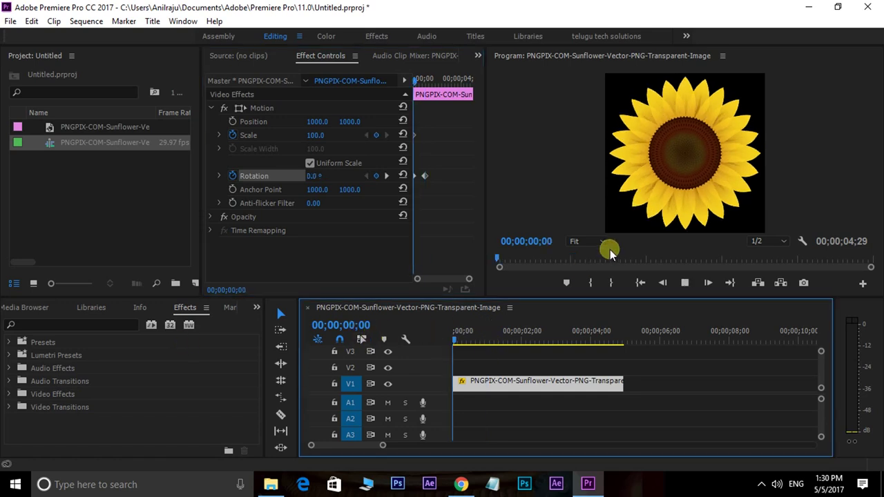
key("space")
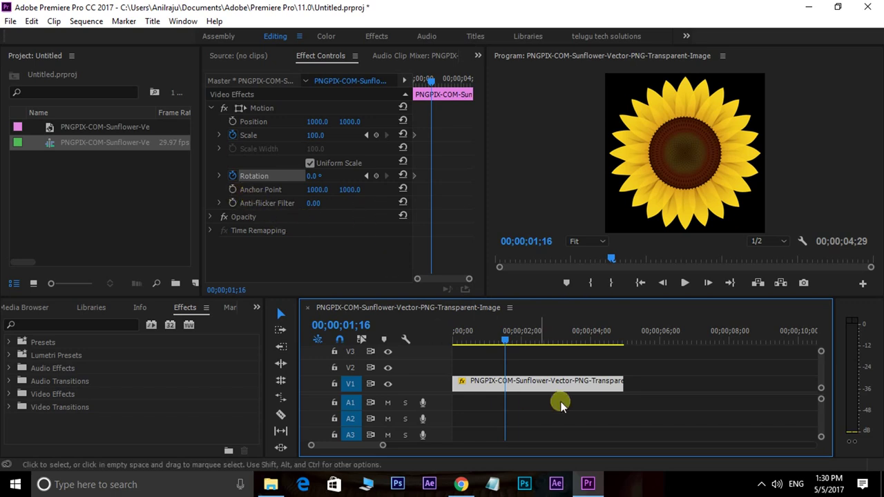
Step: At 00;00, turn off Rotation animation and confirm deleting its keyframes
left_click_drag(502, 341, 427, 341)
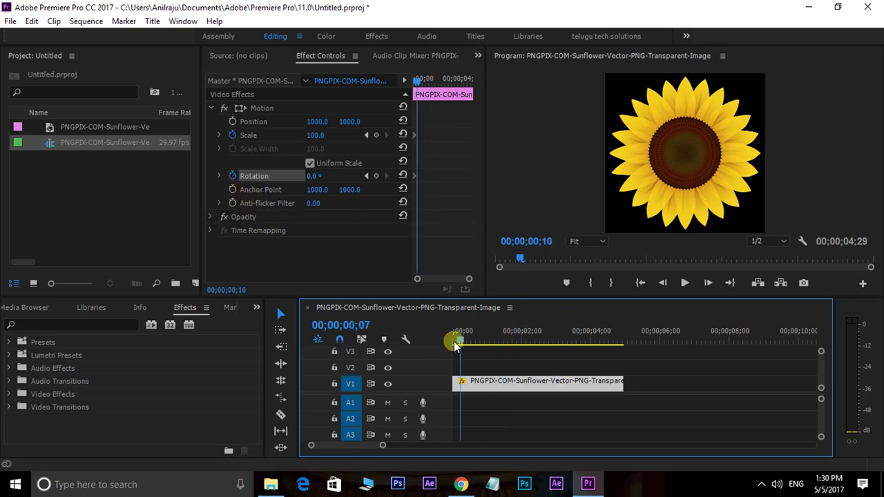
left_click(233, 176)
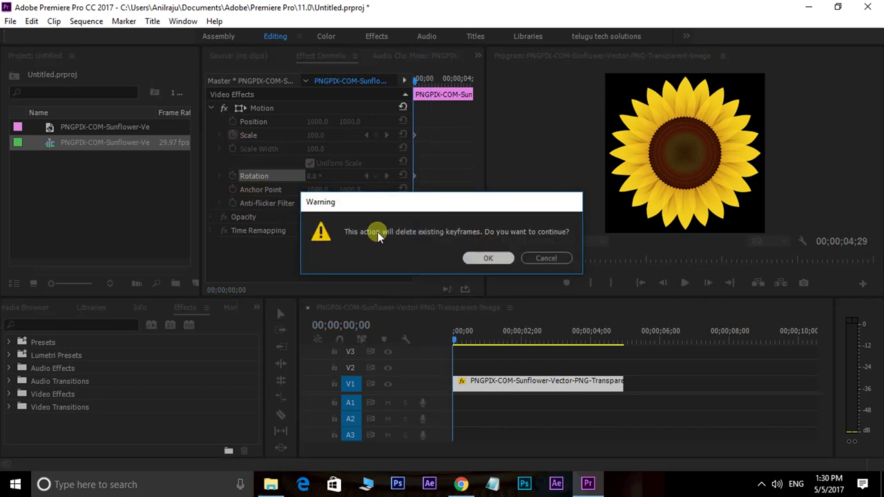
left_click(487, 258)
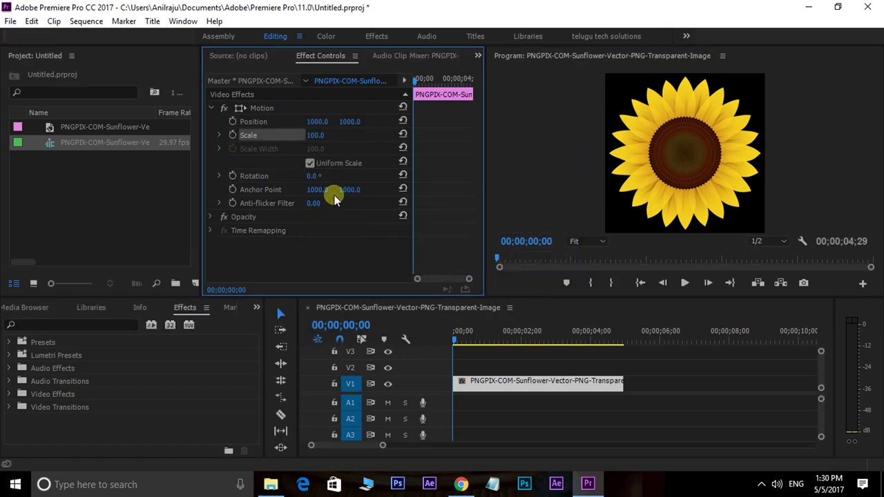
Step: Offset Anchor Point X and rotate the sunflower around the shifted pivot
mouse_move(322, 194)
left_mouse_down()
mouse_move(875, 164)
mouse_move(410, 189)
left_mouse_up()
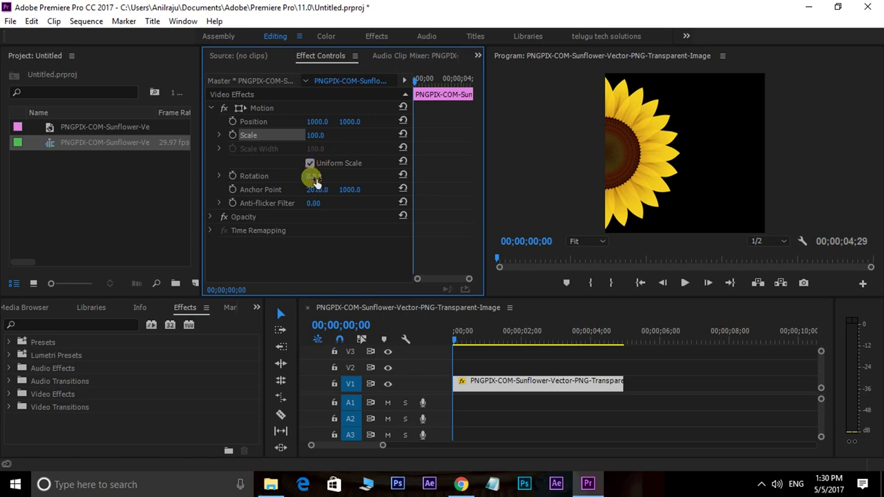
left_click_drag(314, 176, 503, 174)
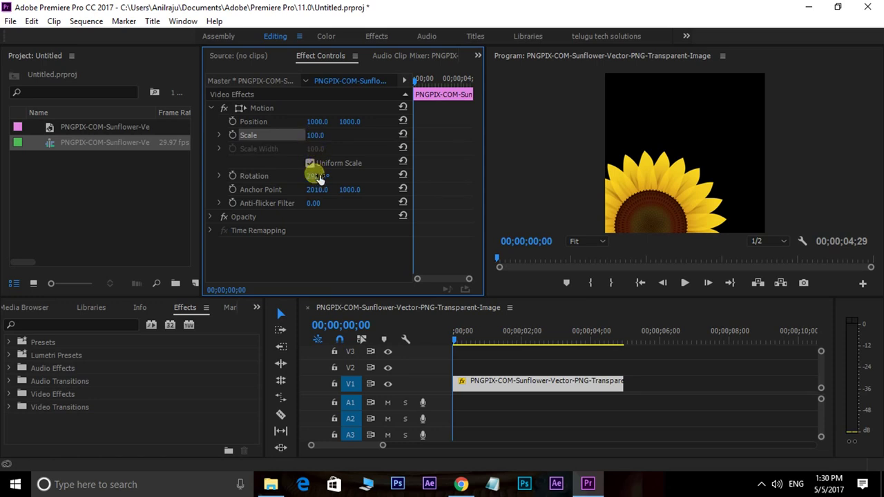
left_click_drag(319, 179, 585, 180)
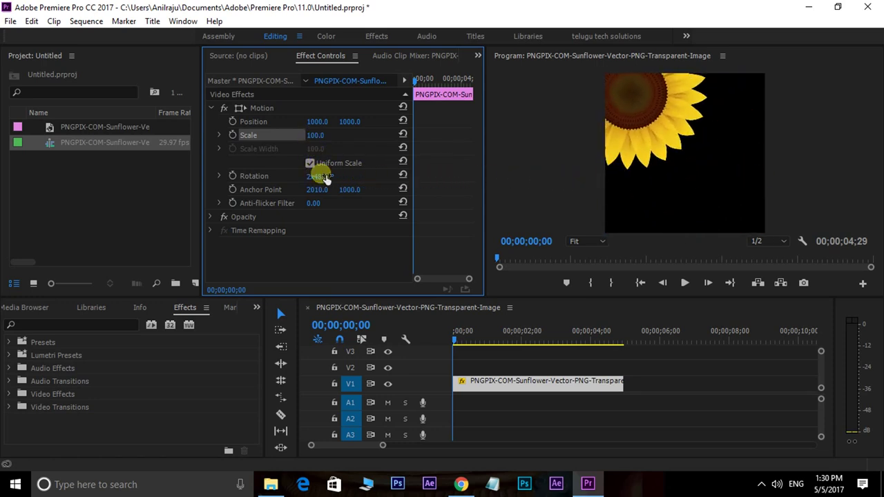
Step: Reset Rotation to 0 and Anchor Point X to 1000, then select Motion to show transform handles
type("0")
key("Return")
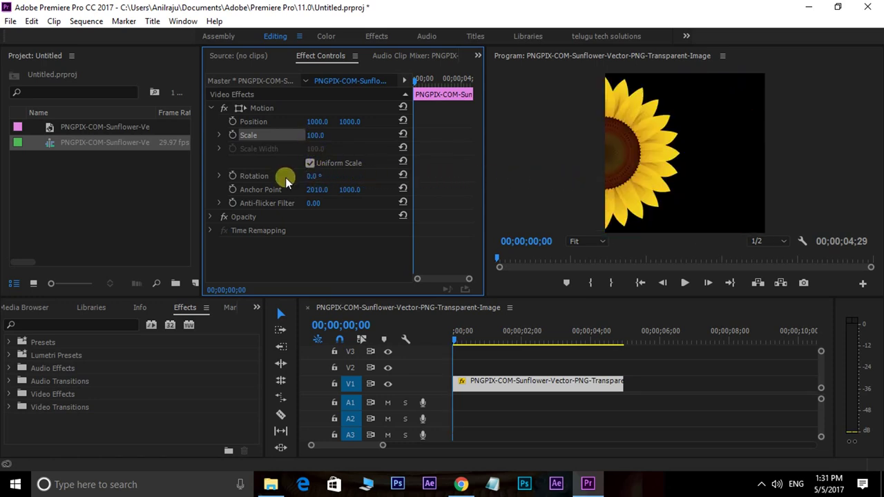
type("1000")
key("Return")
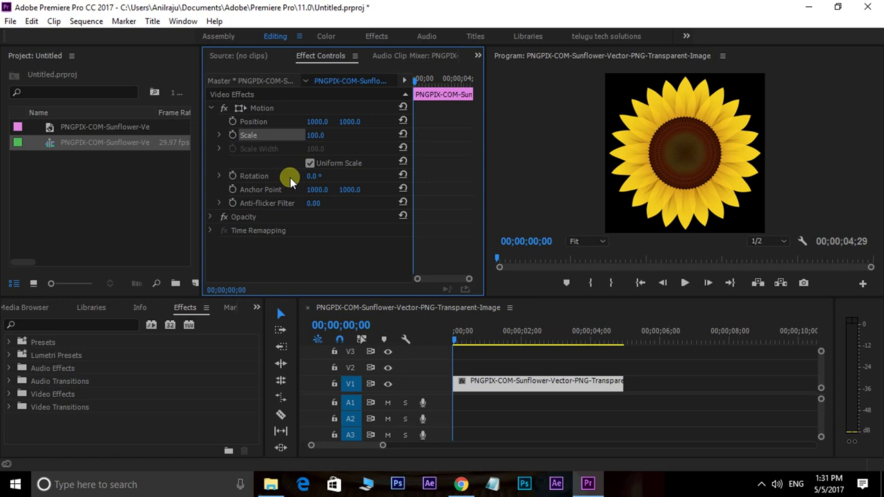
left_click(239, 107)
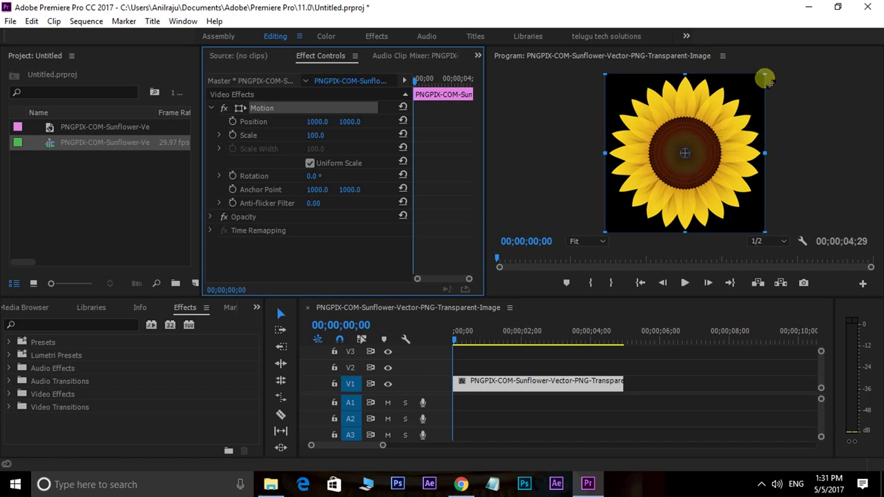
Step: In the Program monitor, test shrinking and moving the sunflower and shift its pivot up-right
mouse_move(766, 73)
left_mouse_down()
mouse_move(707, 129)
mouse_move(754, 96)
left_mouse_up()
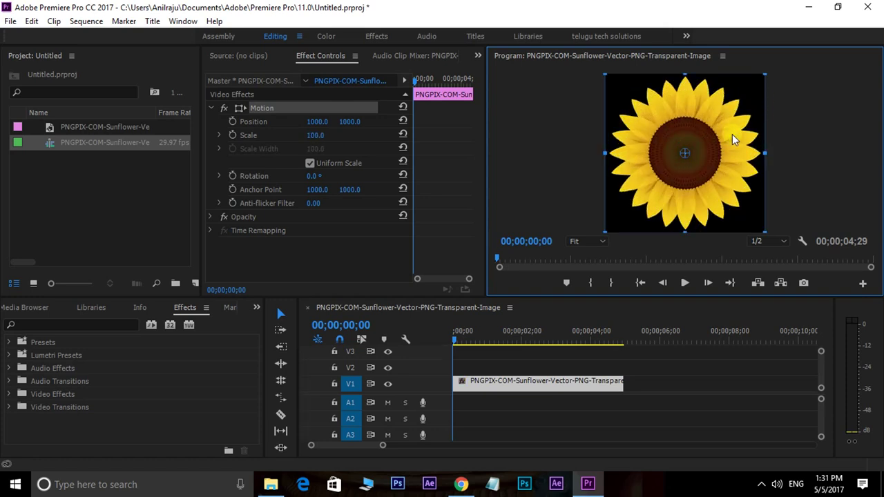
left_click_drag(795, 125, 716, 145)
left_click_drag(687, 154, 710, 123)
left_click(708, 126)
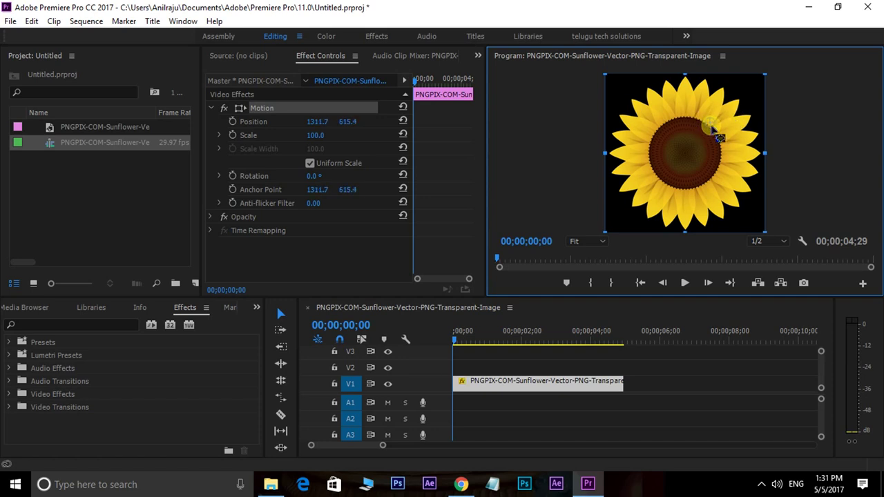
Step: Test rotation, undo it, and move the anchor to the flower's bottom edge (1012.1, 1975.7)
left_click_drag(314, 175, 648, 165)
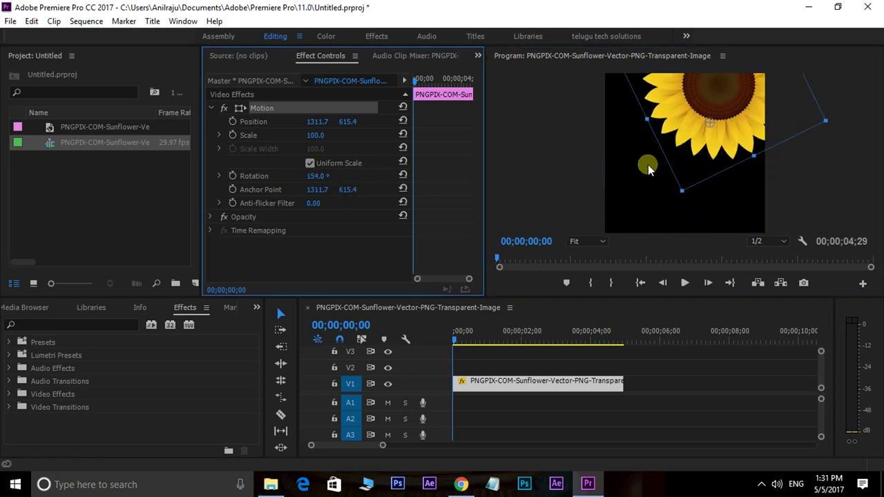
key("ctrl+z")
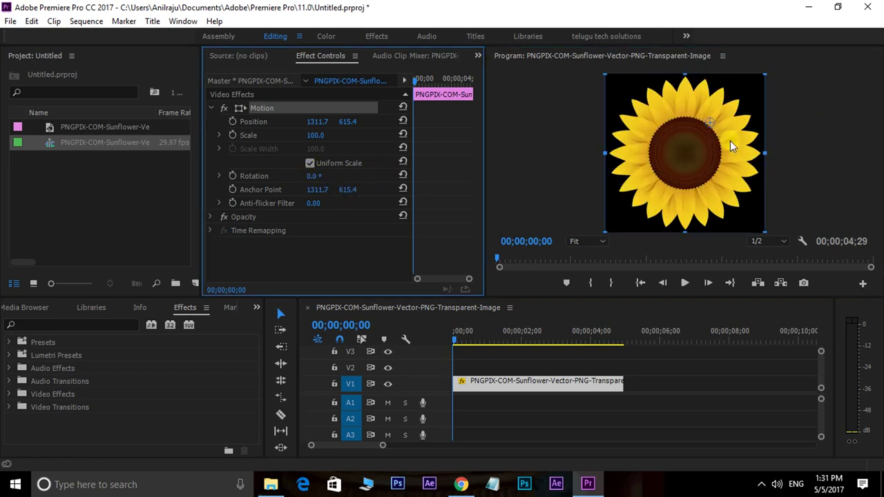
mouse_move(710, 122)
left_mouse_down()
mouse_move(692, 212)
mouse_move(695, 244)
mouse_move(687, 230)
left_mouse_up()
mouse_move(312, 174)
left_mouse_down()
mouse_move(838, 171)
mouse_move(296, 187)
left_mouse_up()
Step: Move the anchor point to the flower's centre, 996.0, 979.8
left_click(675, 156)
left_click(688, 230)
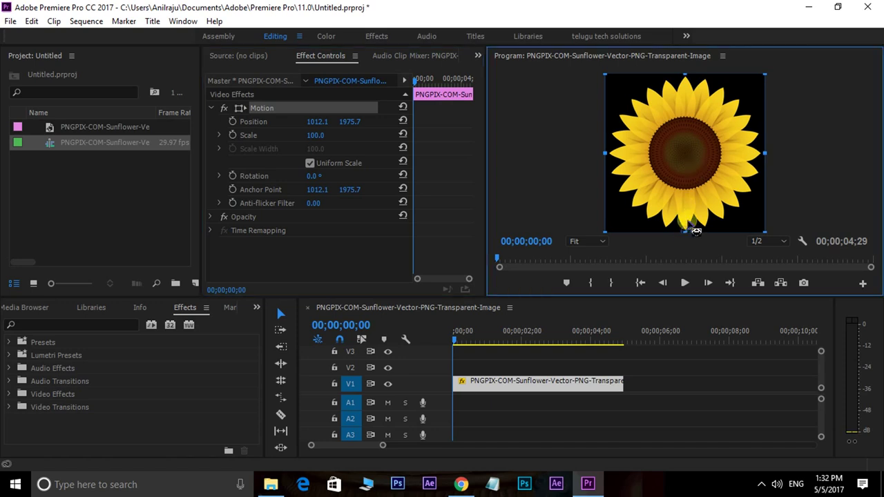
left_click_drag(686, 179, 686, 154)
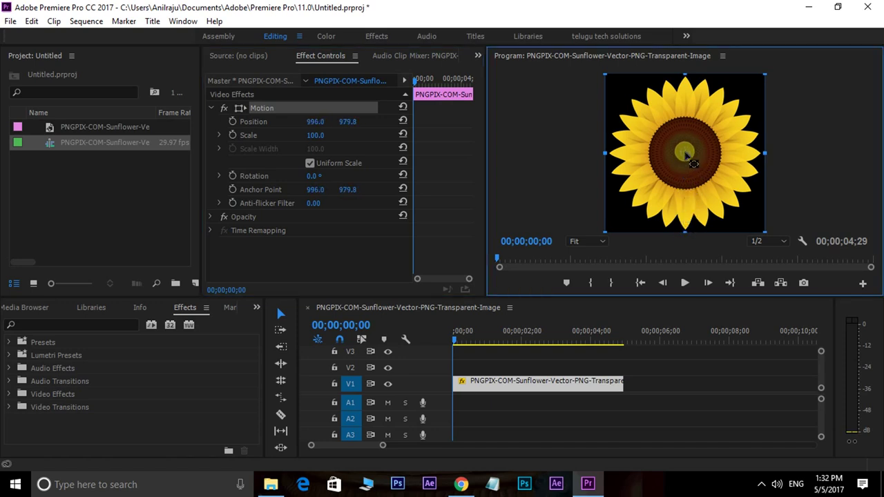
Step: Try raising the Anti-flicker Filter, then set it back to 0.00
left_click(529, 216)
left_click_drag(316, 203, 366, 200)
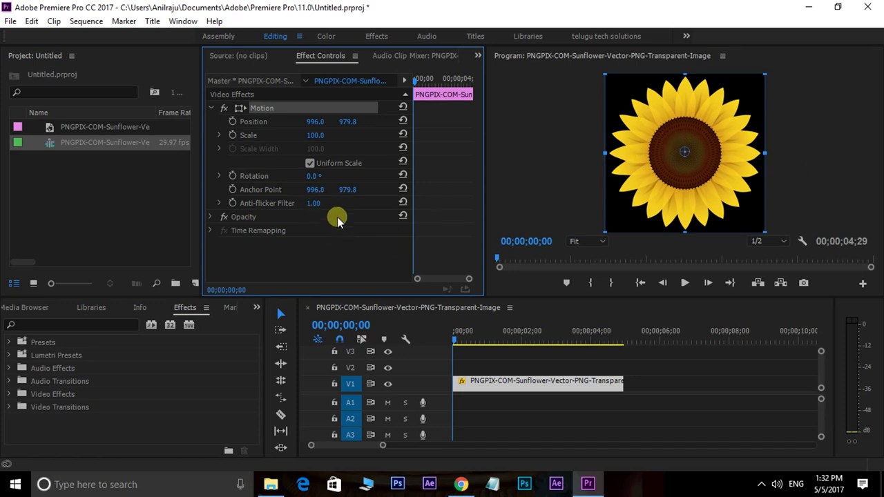
left_click_drag(314, 204, 288, 205)
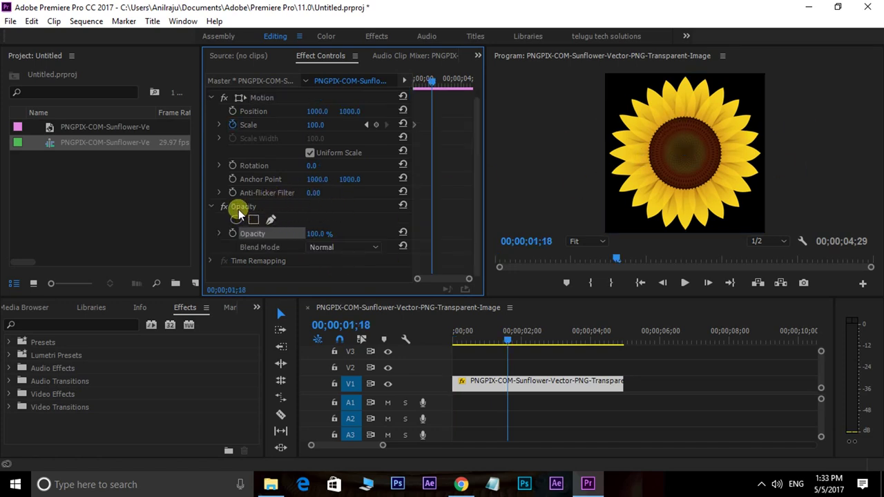
Step: Keyframe Opacity from 100% at the start to 0% at 00;00;01;06 and preview the fade
left_click(504, 341)
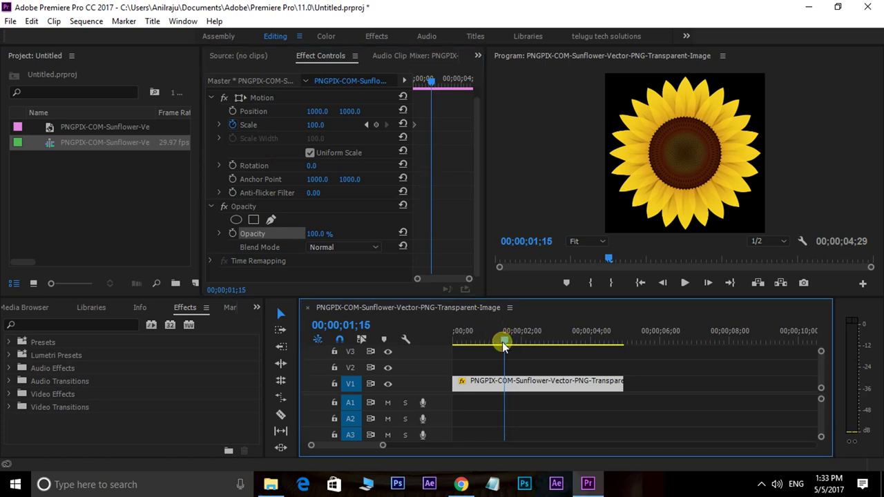
left_click_drag(502, 342, 454, 342)
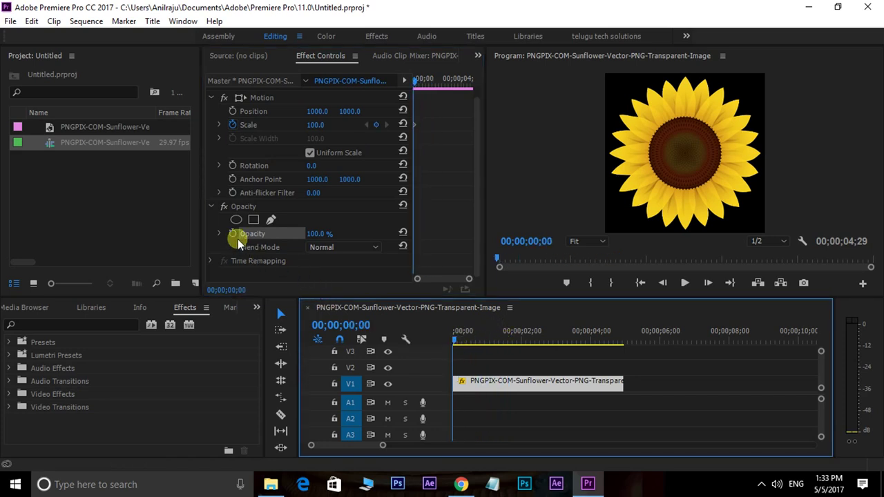
left_click(234, 234)
left_click_drag(454, 341, 497, 339)
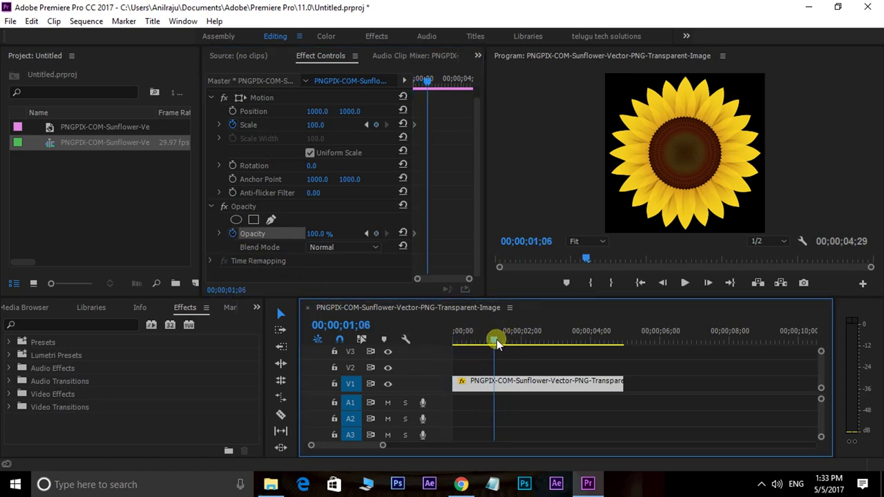
left_click_drag(313, 234, 223, 245)
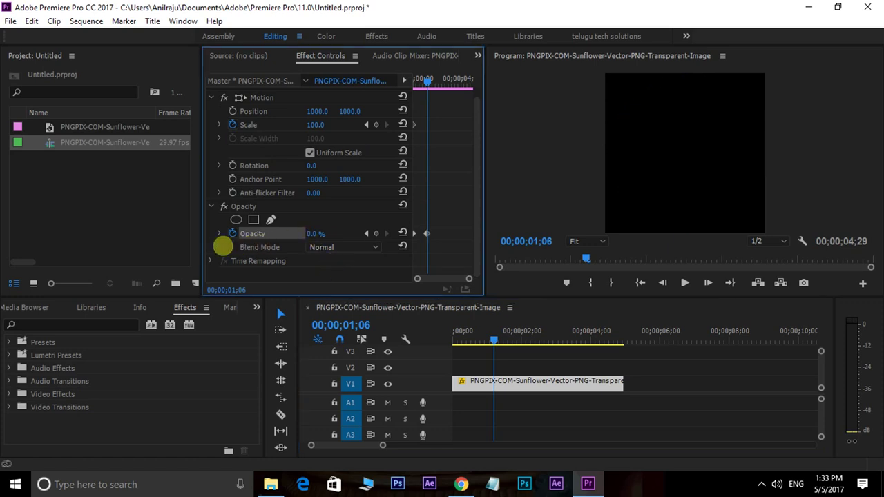
left_click_drag(498, 332, 419, 346)
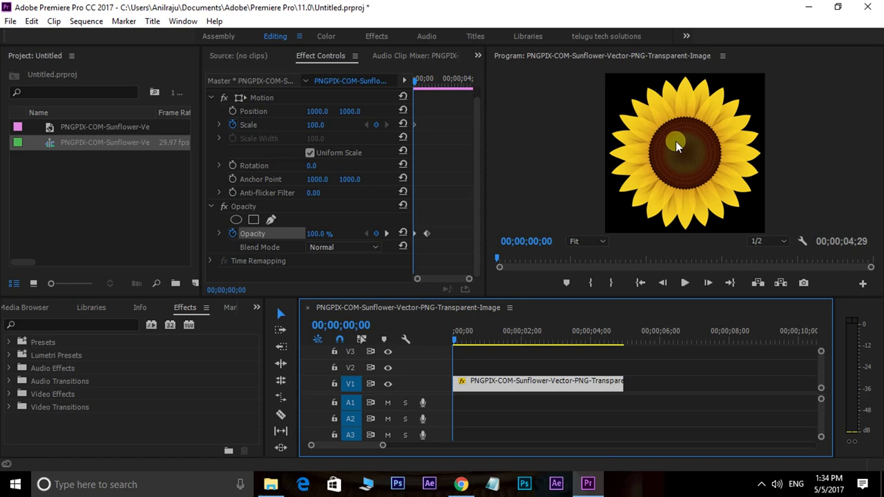
key("space")
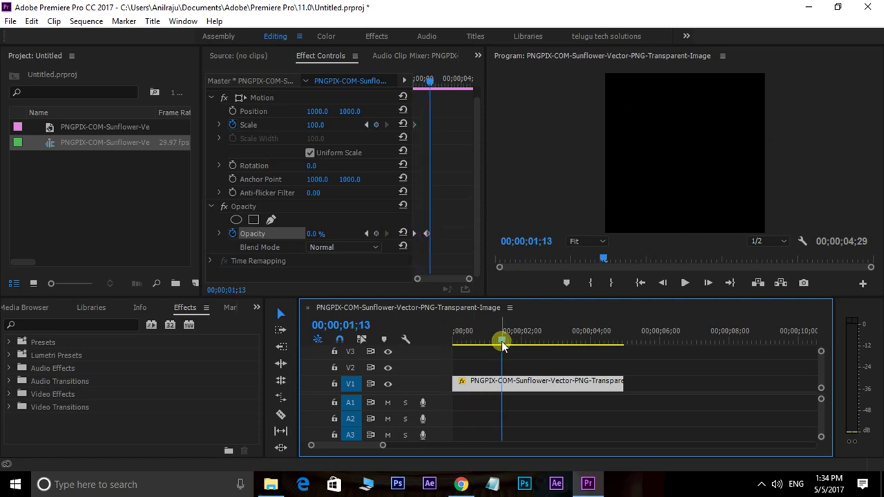
left_click_drag(502, 341, 428, 347)
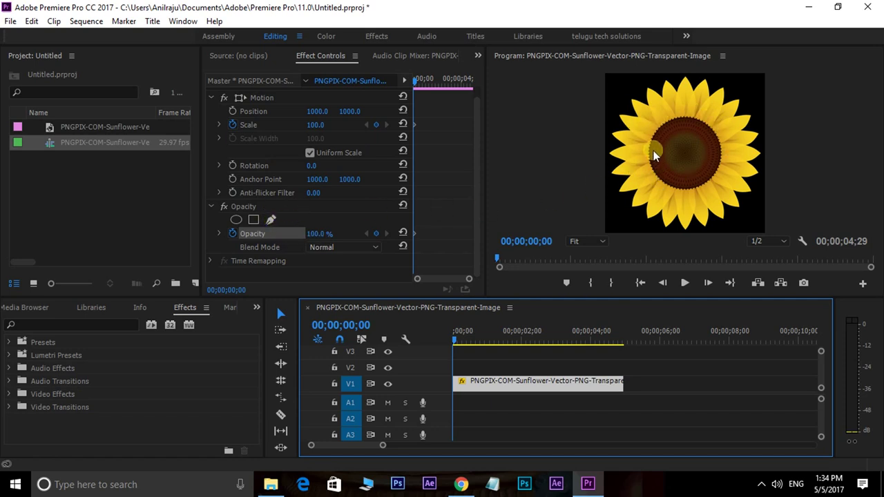
left_click(235, 220)
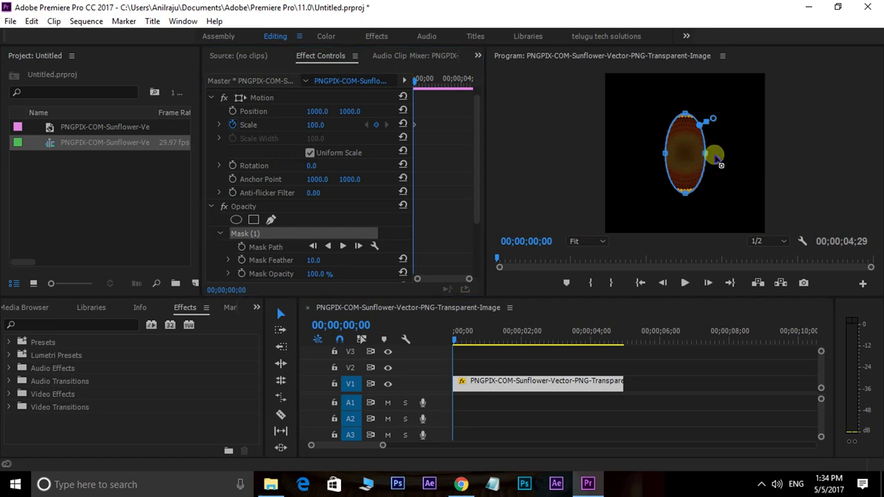
left_click_drag(716, 157, 734, 154)
left_click_drag(665, 153, 640, 164)
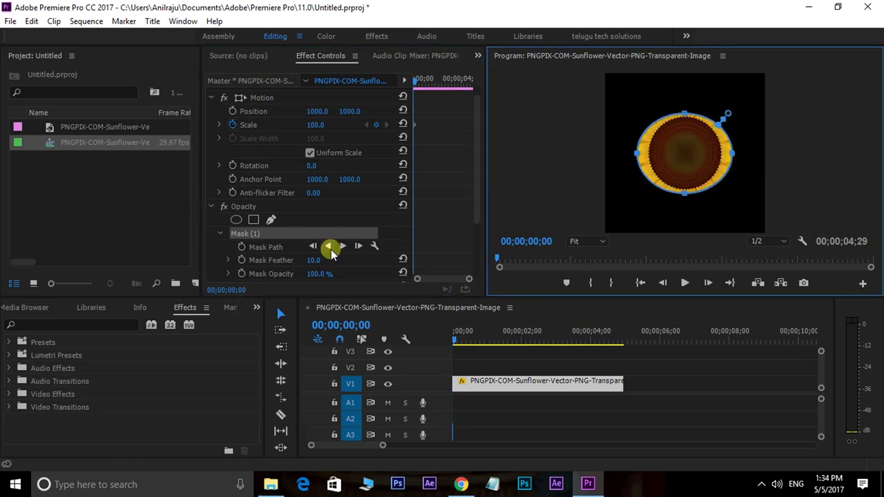
scroll(290, 250, "down", 2)
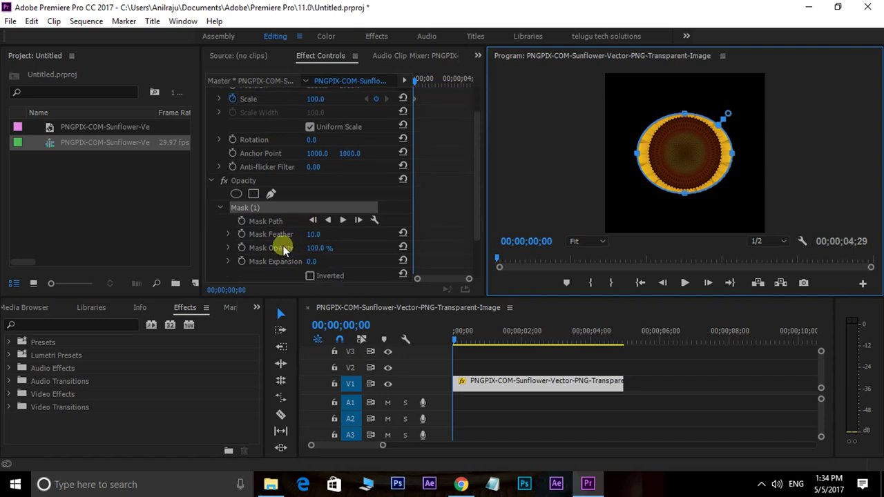
mouse_move(315, 235)
left_mouse_down()
mouse_move(503, 221)
mouse_move(709, 170)
left_mouse_up()
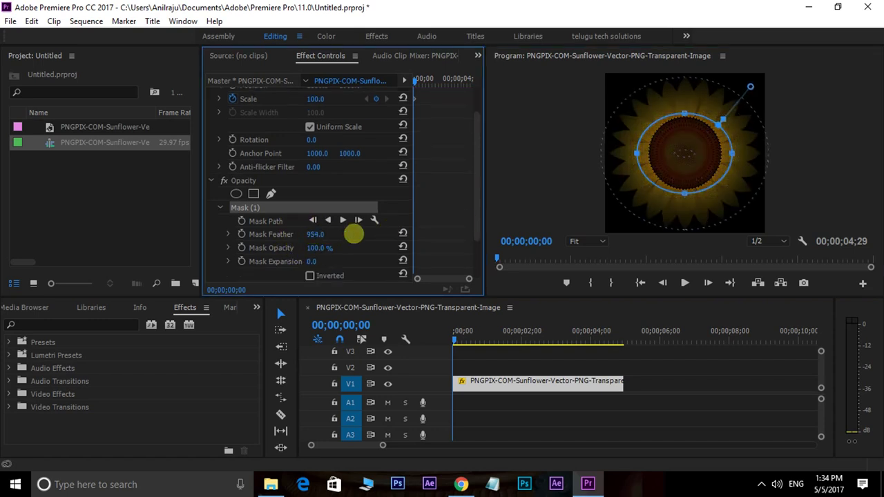
left_click(402, 234)
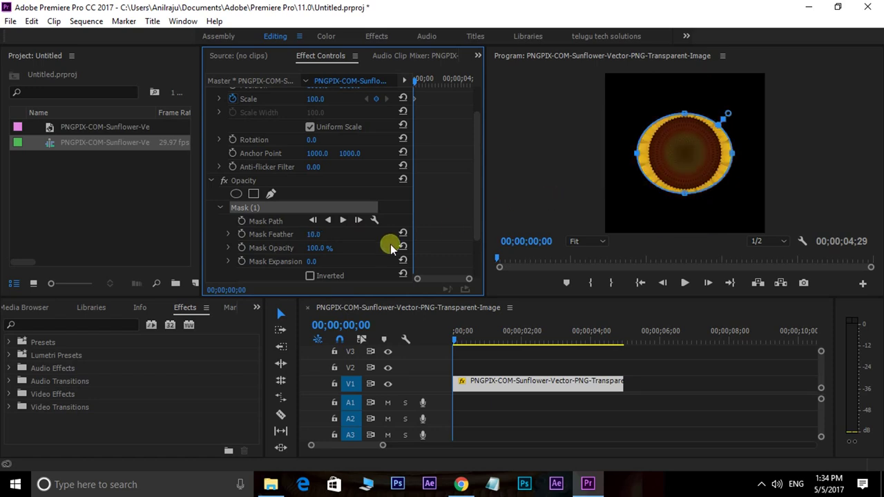
left_click_drag(323, 255, 249, 261)
mouse_move(321, 266)
left_mouse_down()
mouse_move(525, 252)
mouse_move(249, 307)
mouse_move(355, 256)
left_mouse_up()
key("Delete")
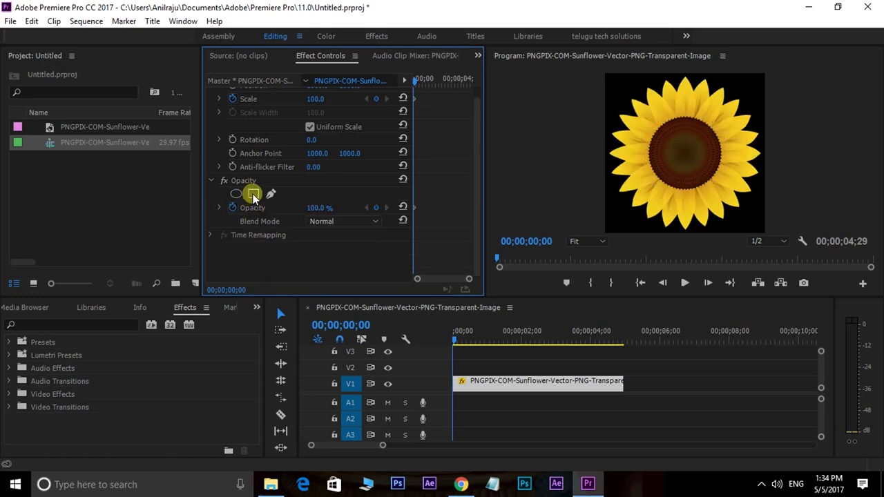
left_click(254, 195)
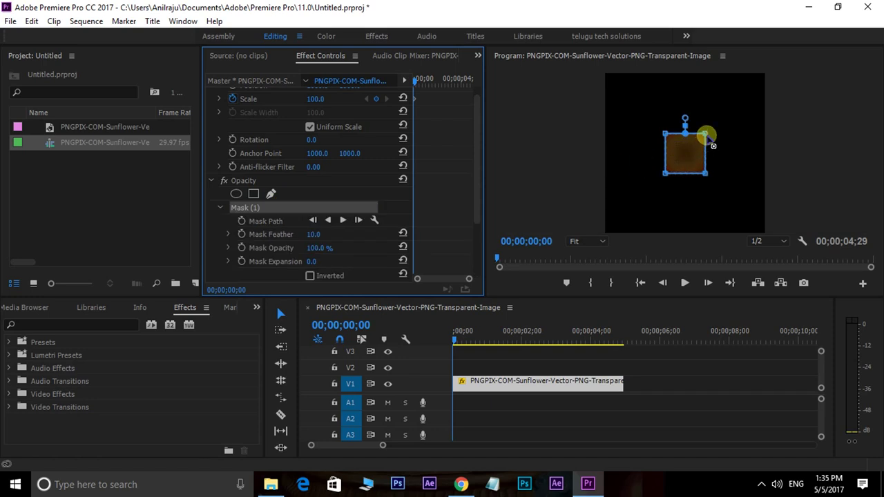
left_click_drag(705, 134, 714, 125)
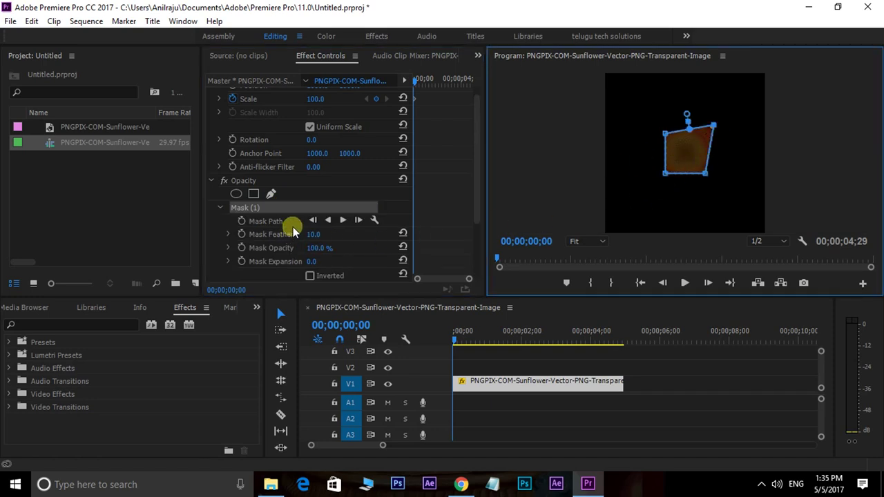
mouse_move(315, 234)
left_mouse_down()
mouse_move(493, 227)
mouse_move(806, 84)
left_mouse_up()
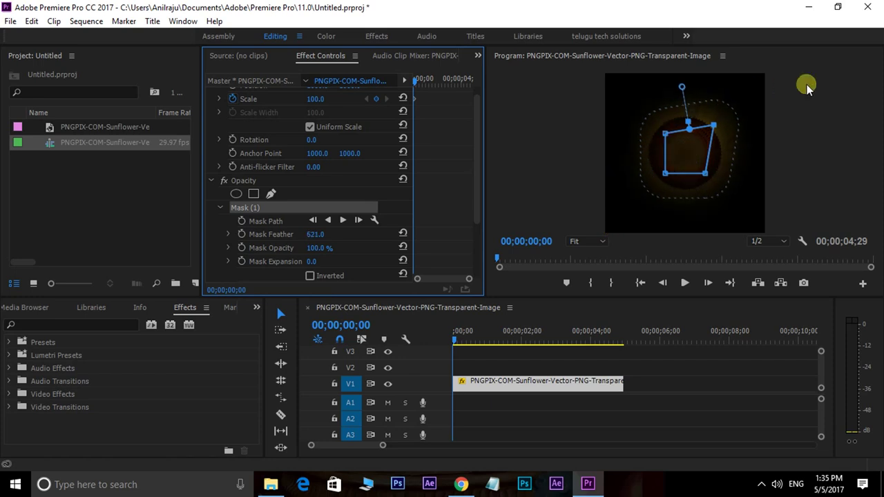
key("ctrl+z")
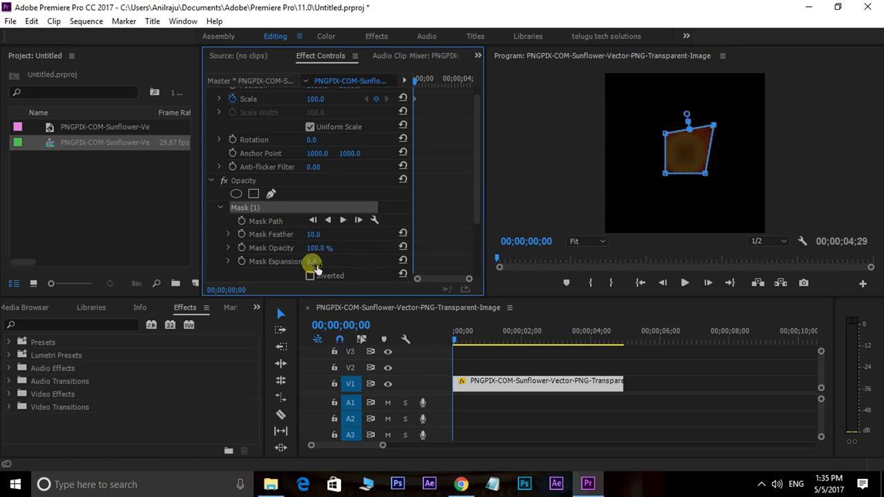
mouse_move(313, 264)
left_mouse_down()
mouse_move(619, 221)
mouse_move(707, 217)
left_mouse_up()
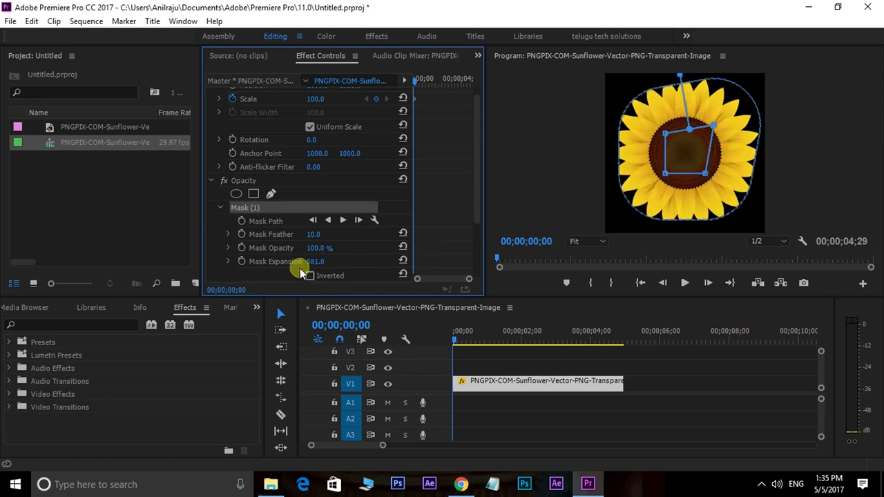
key("ctrl+z")
key("ctrl+z")
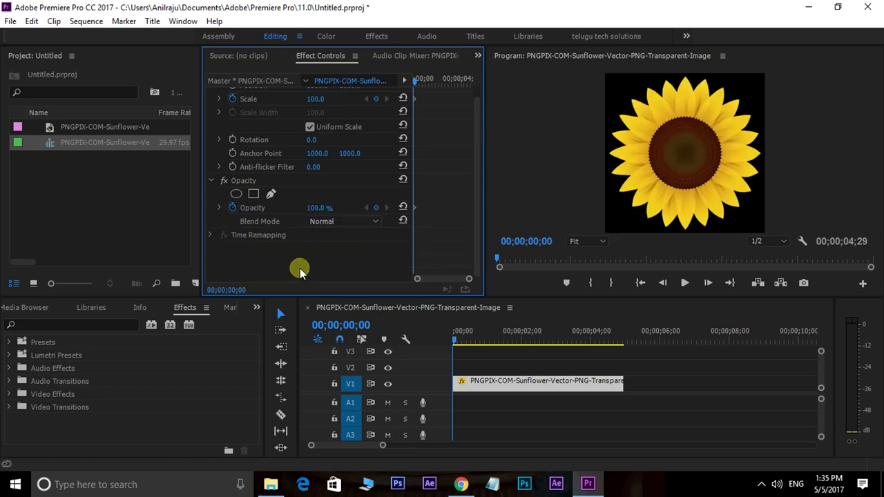
left_click(273, 197)
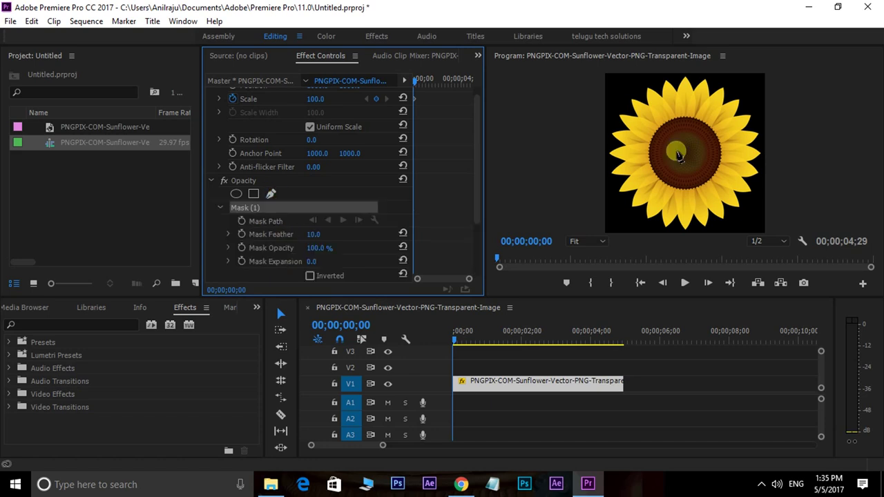
left_click(681, 99)
left_click(638, 142)
left_click(661, 196)
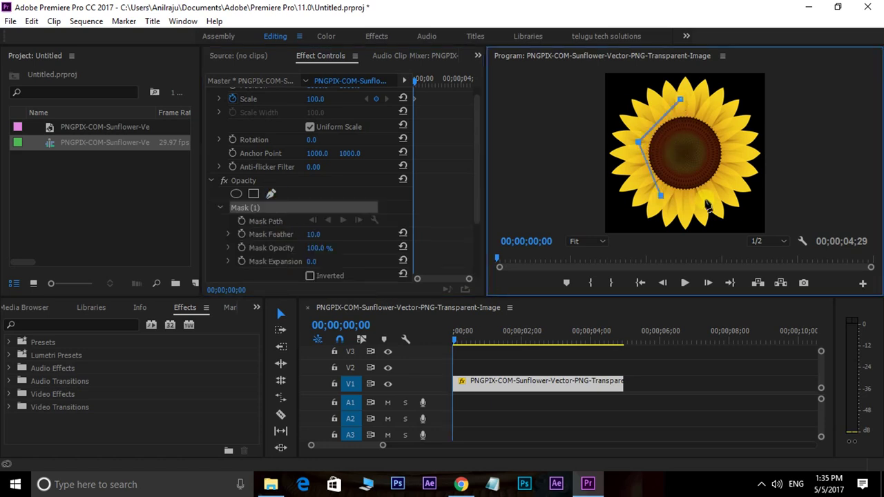
left_click(719, 188)
left_click(736, 158)
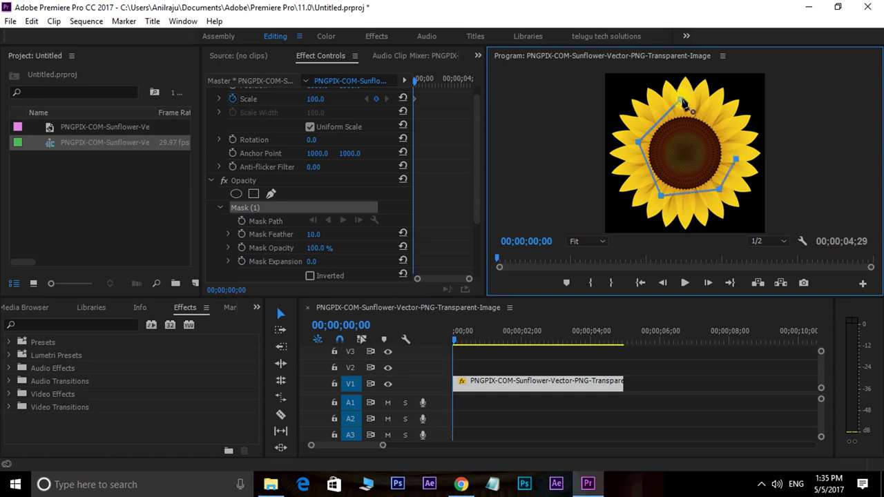
left_click(680, 99)
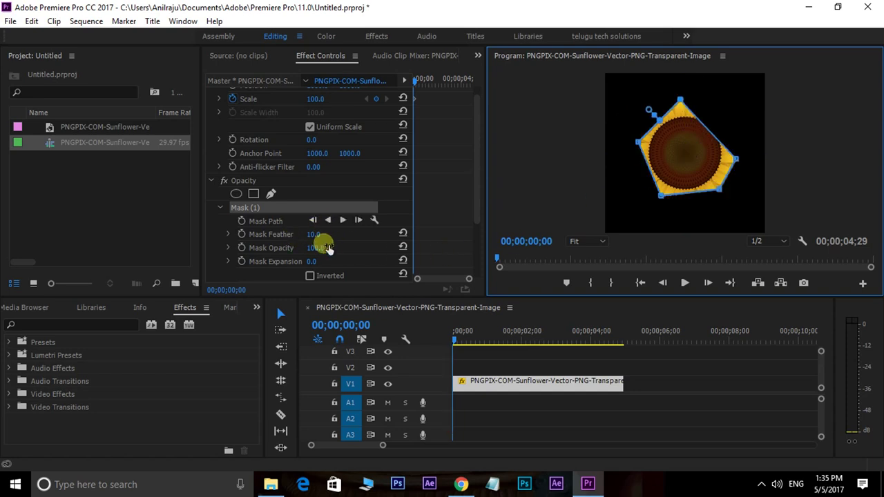
left_click_drag(312, 234, 745, 212)
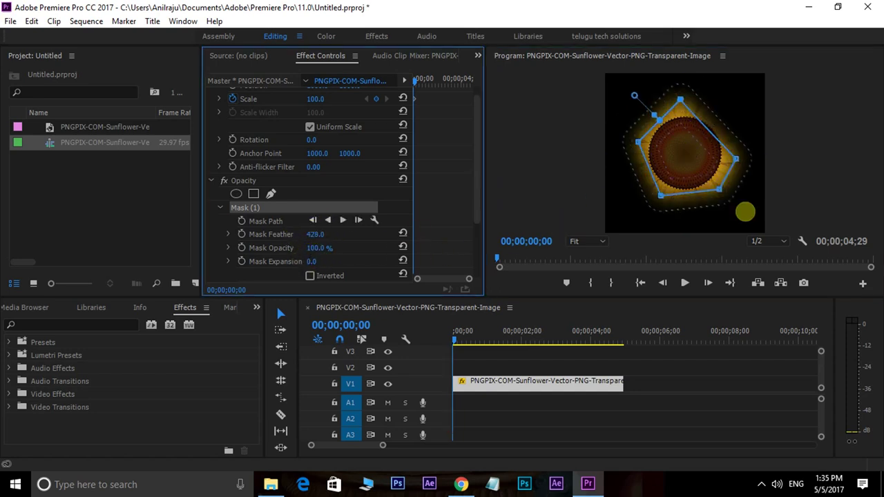
left_click_drag(321, 234, 215, 246)
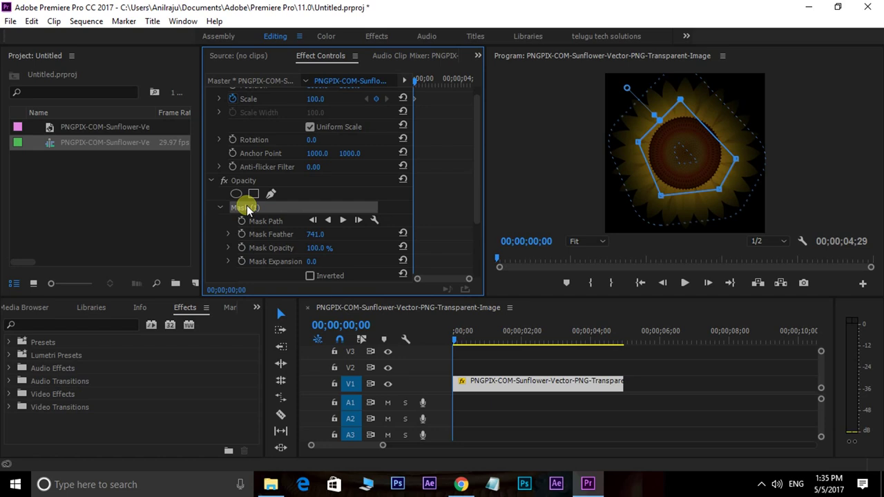
key("Delete")
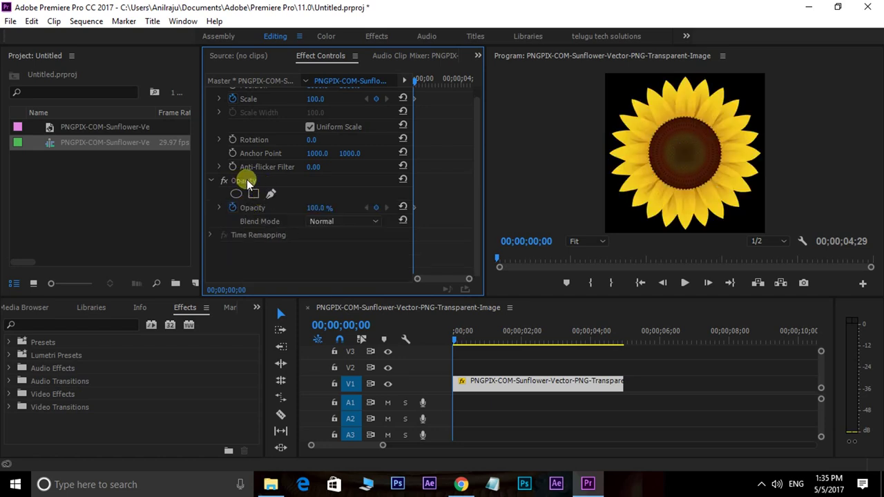
left_click_drag(318, 207, 351, 207)
scroll(331, 265, "up", 1)
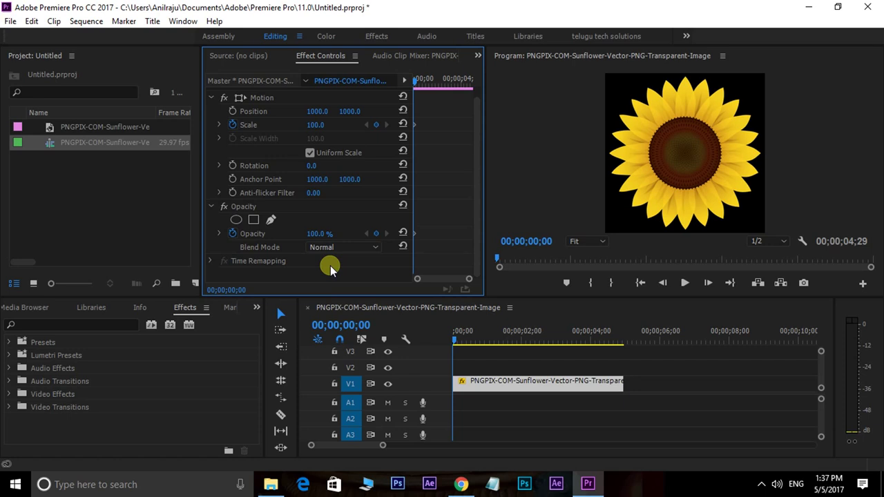